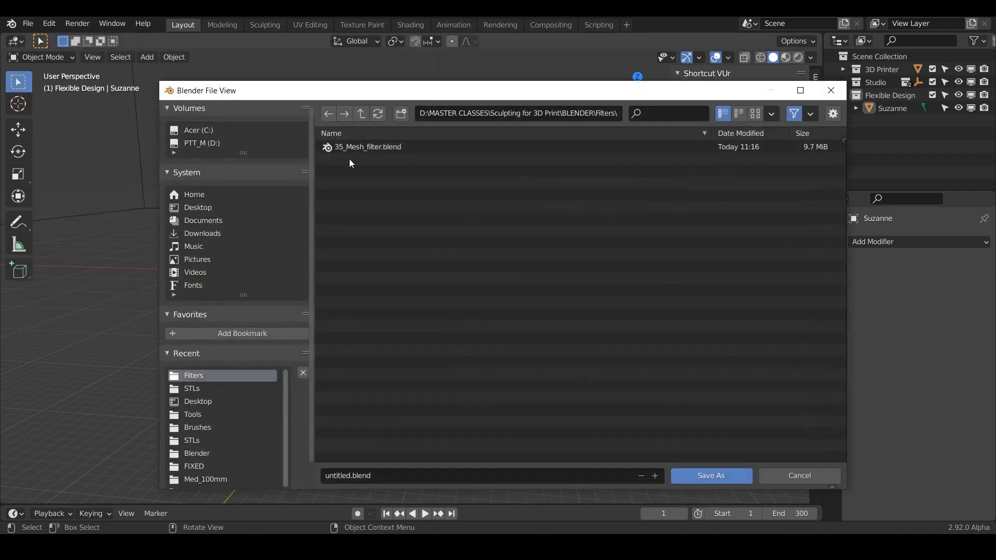
- Save the file as 36_Cloth_filter.blend and select the Suzanne head
{"action": "type", "text": "36_Cloth_filter.blend"}
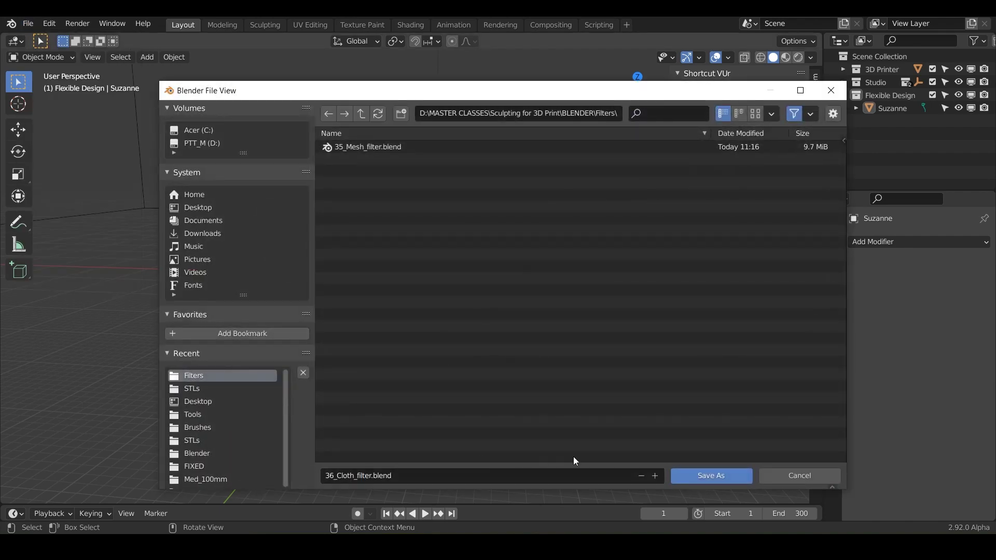
{"action": "key", "text": "ctrl+s"}
{"action": "left_click", "coordinate": [467, 255]}
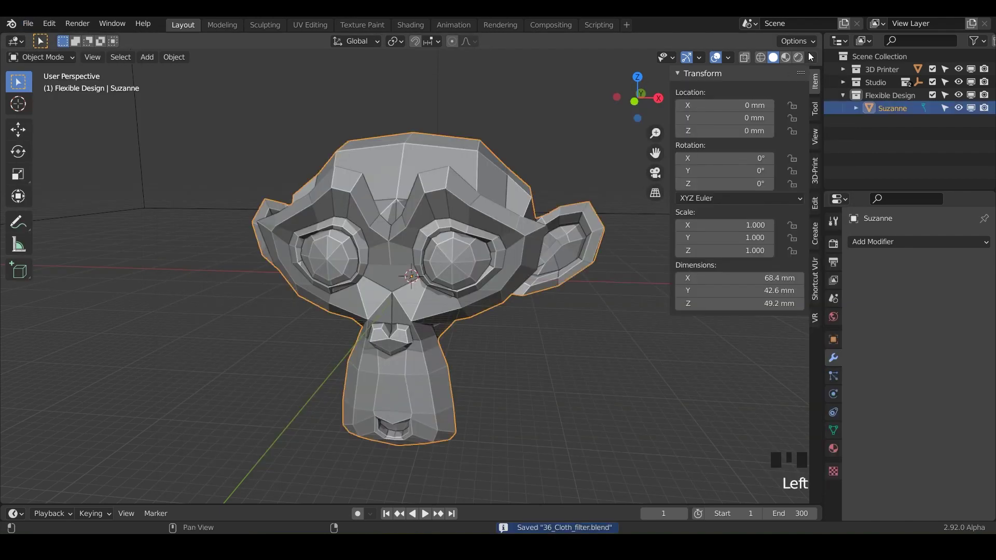
- Set the viewport shading's MatCap to the multicoloured blue, pink and green normals sphere
{"action": "left_click", "coordinate": [811, 57]}
{"action": "left_click", "coordinate": [810, 120]}
{"action": "left_click", "coordinate": [808, 134]}
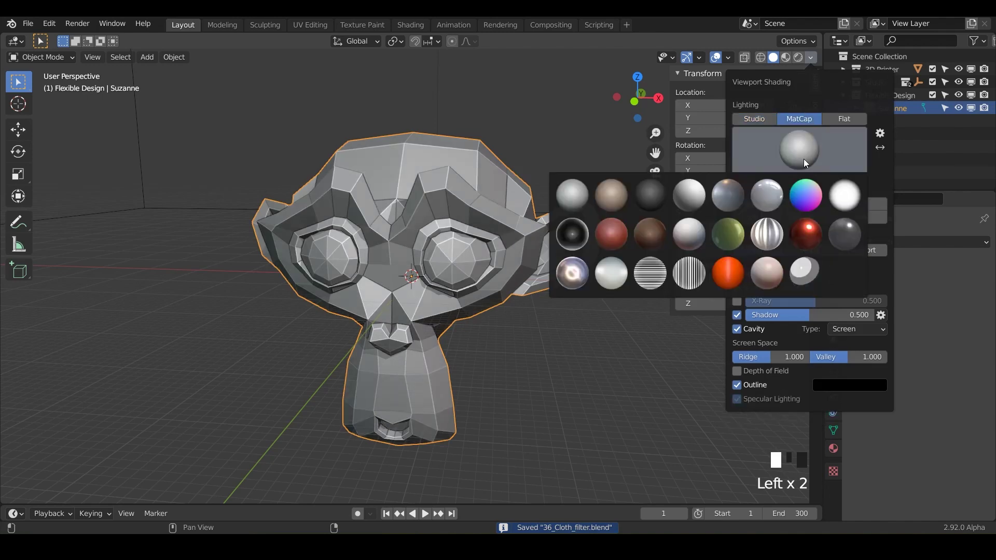
{"action": "left_click", "coordinate": [812, 227]}
- Add a Multiresolution modifier to Suzanne, subdivide it five times and save the file
{"action": "left_click", "coordinate": [955, 247]}
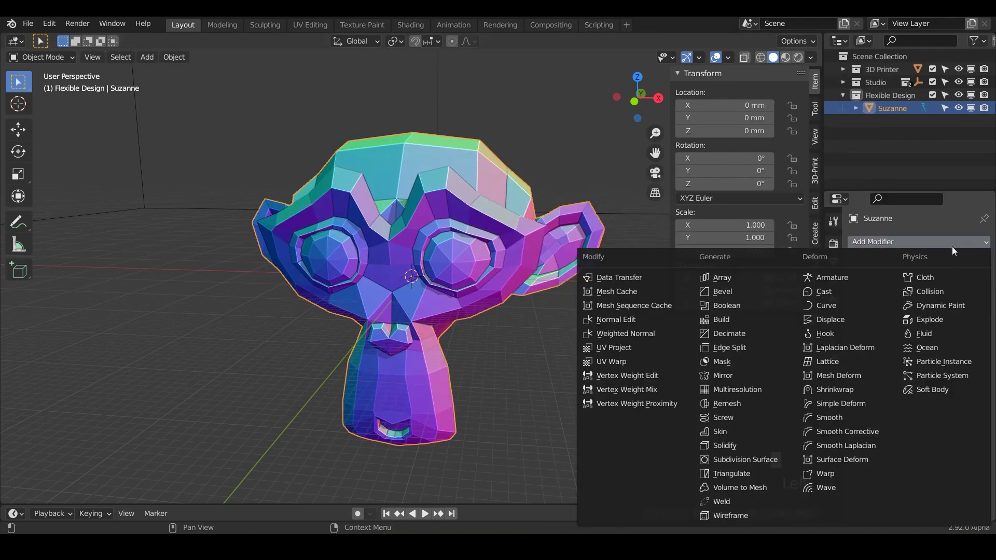
{"action": "left_click", "coordinate": [757, 390]}
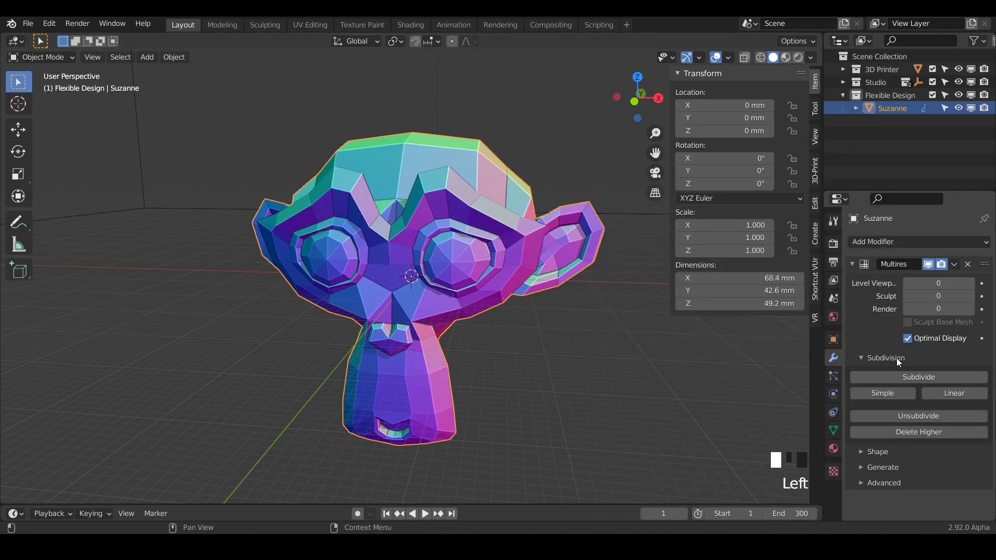
{"action": "left_click", "coordinate": [885, 376]}
{"action": "left_click", "coordinate": [887, 374]}
{"action": "left_click", "coordinate": [889, 372]}
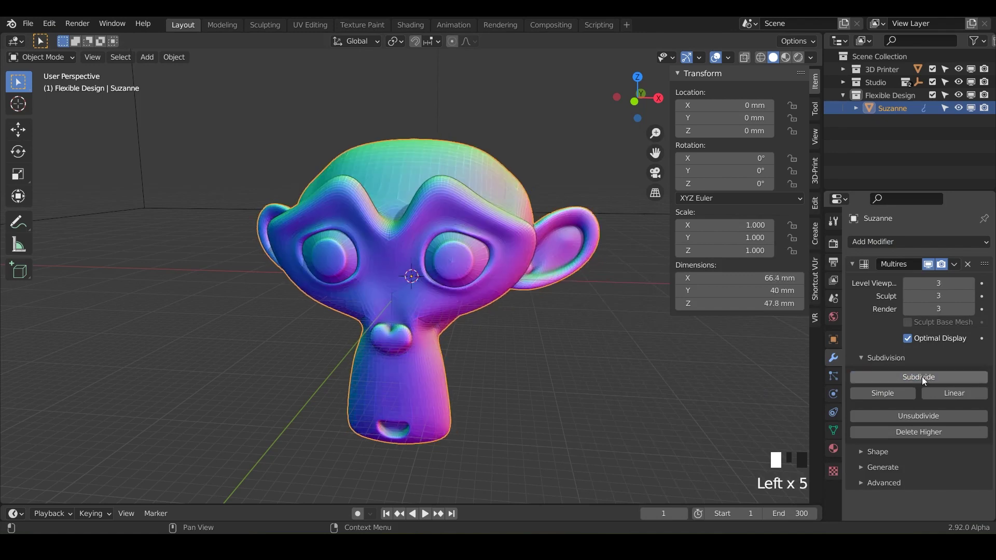
{"action": "left_click", "coordinate": [923, 377]}
{"action": "left_click", "coordinate": [922, 377]}
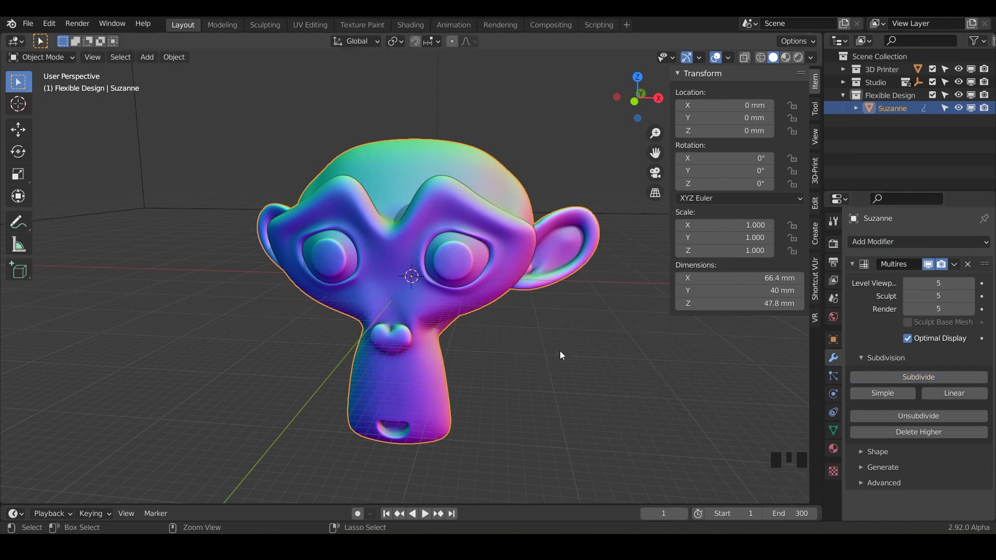
{"action": "key", "text": "ctrl+s"}
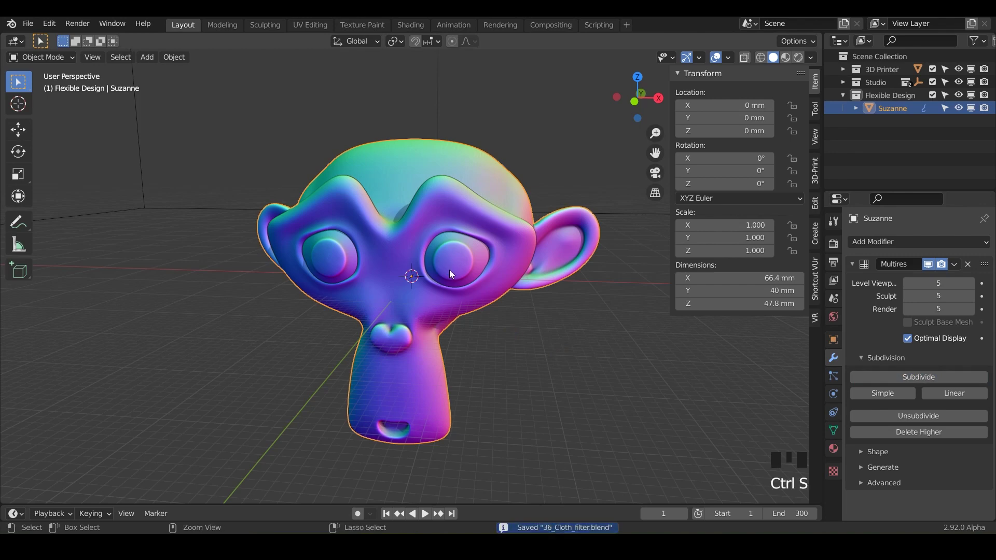
- Switch Suzanne to Sculpt Mode, widen the tool list to show tool names, and choose the Cloth Filter
{"action": "key", "text": "ctrl+Tab"}
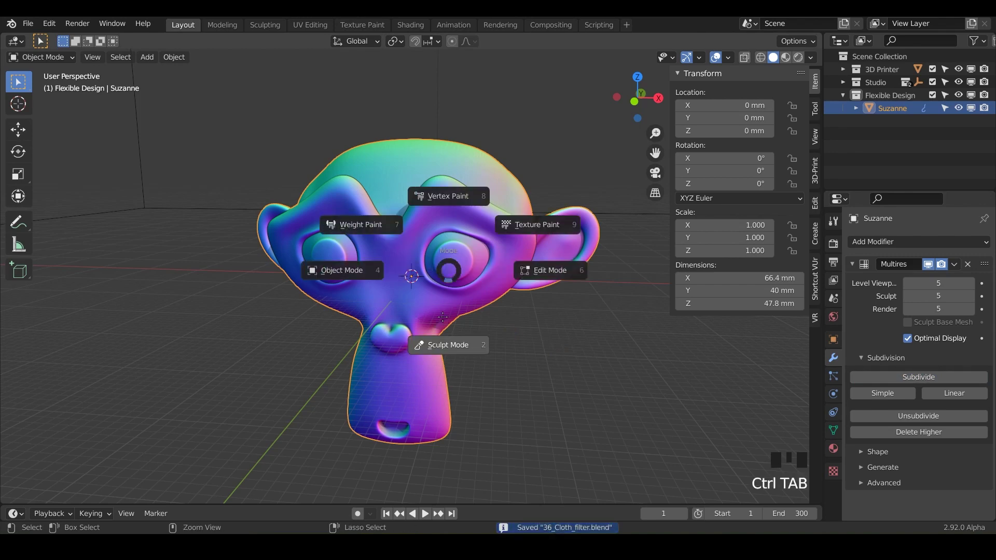
{"action": "left_click", "coordinate": [443, 317]}
{"action": "left_click_drag", "start_coordinate": [32, 263], "coordinate": [174, 266]}
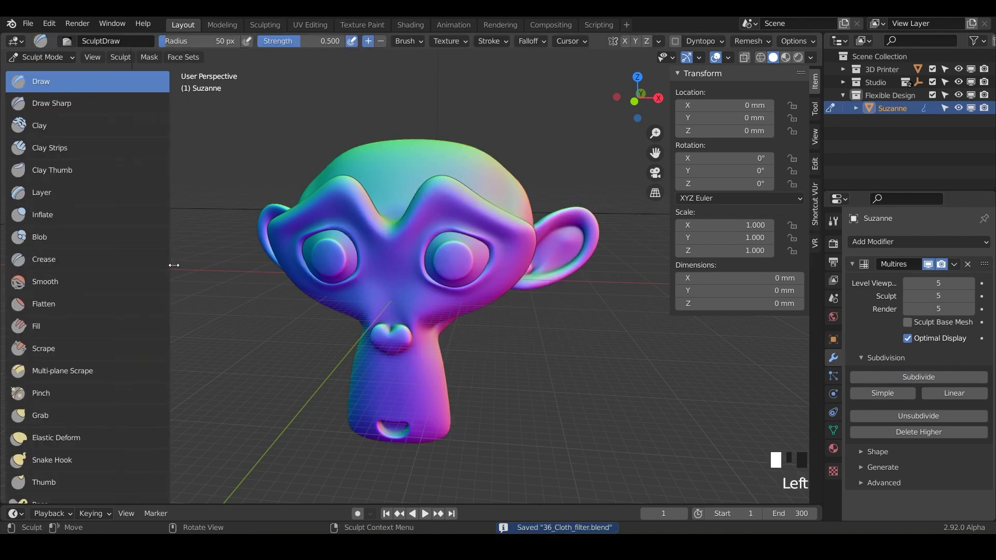
{"action": "scroll", "coordinate": [89, 356], "scroll_direction": "down", "scroll_amount": 8}
{"action": "scroll", "coordinate": [90, 361], "scroll_direction": "down", "scroll_amount": 15}
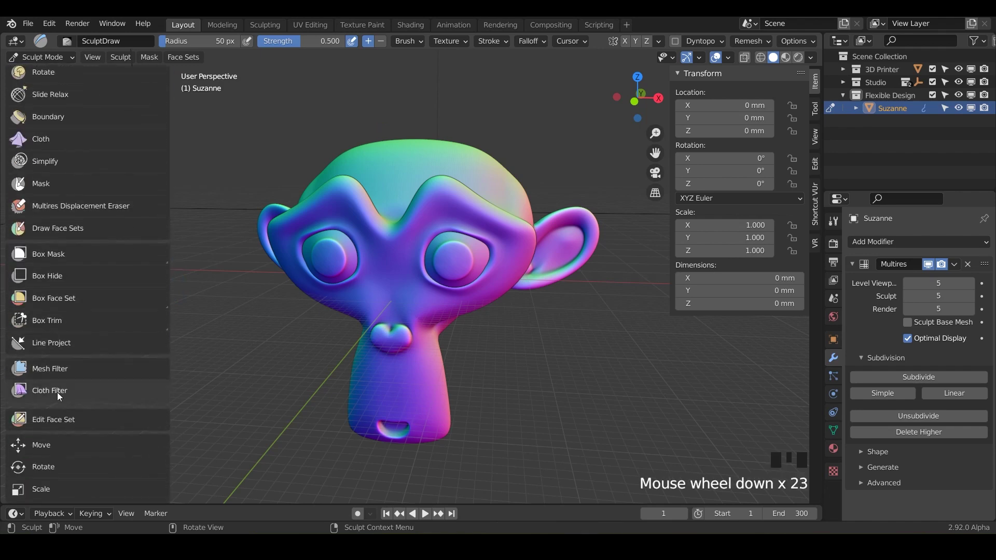
{"action": "left_click", "coordinate": [61, 391]}
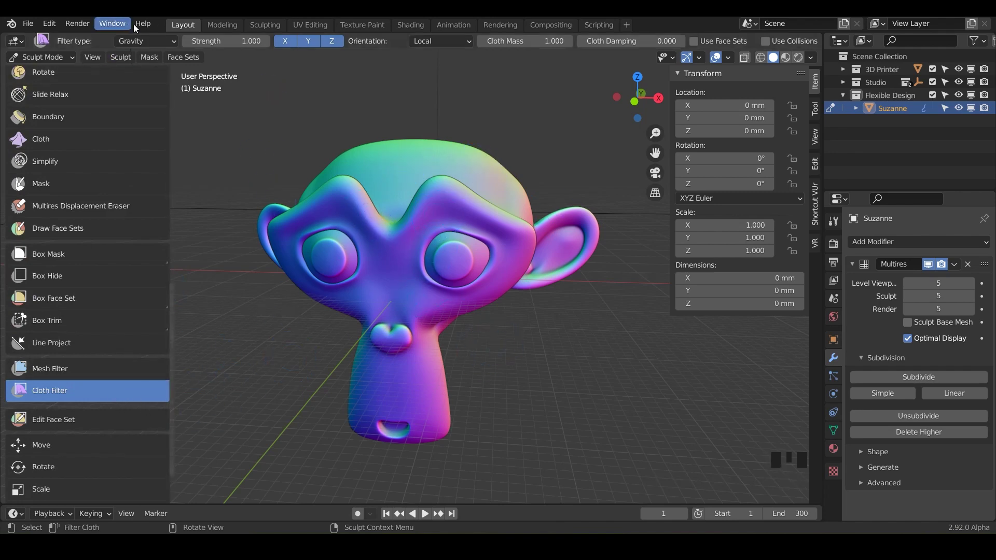
- Try limiting the Gravity cloth filter's force to the X, Y and Z axes one by one, and re-enable all three
{"action": "left_click", "coordinate": [164, 40]}
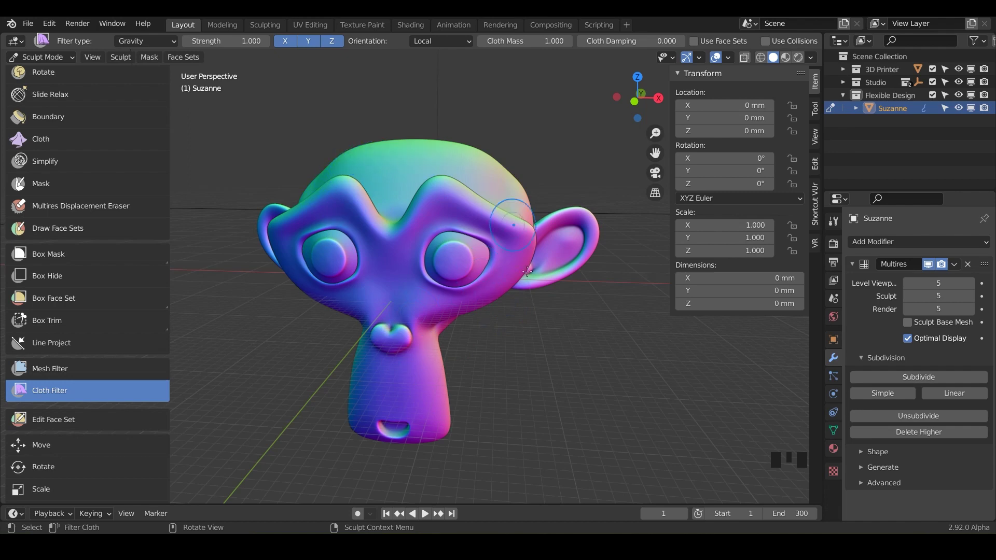
{"action": "middle_click_drag", "start_coordinate": [527, 271], "coordinate": [395, 332]}
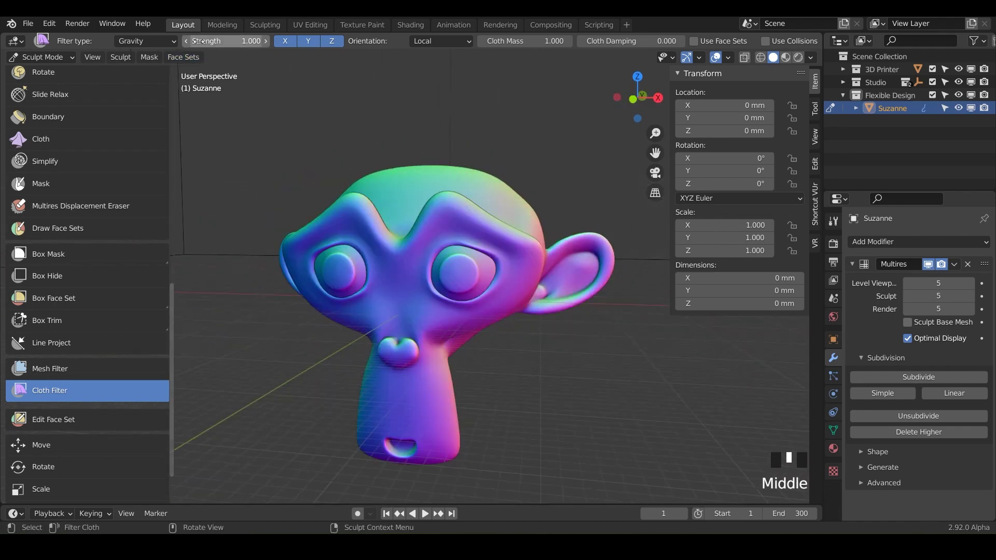
{"action": "left_click", "coordinate": [287, 43]}
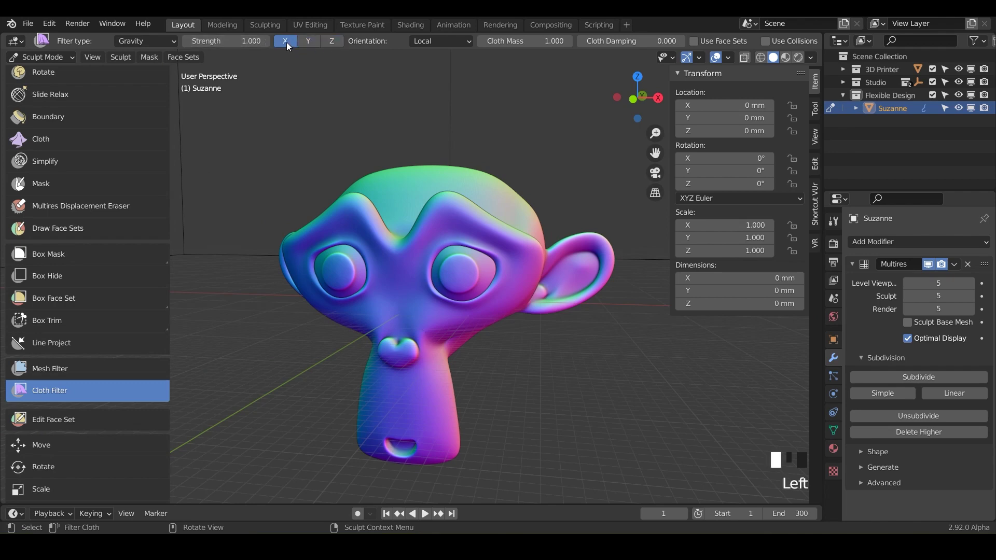
{"action": "left_click", "coordinate": [305, 42]}
{"action": "left_click", "coordinate": [337, 42]}
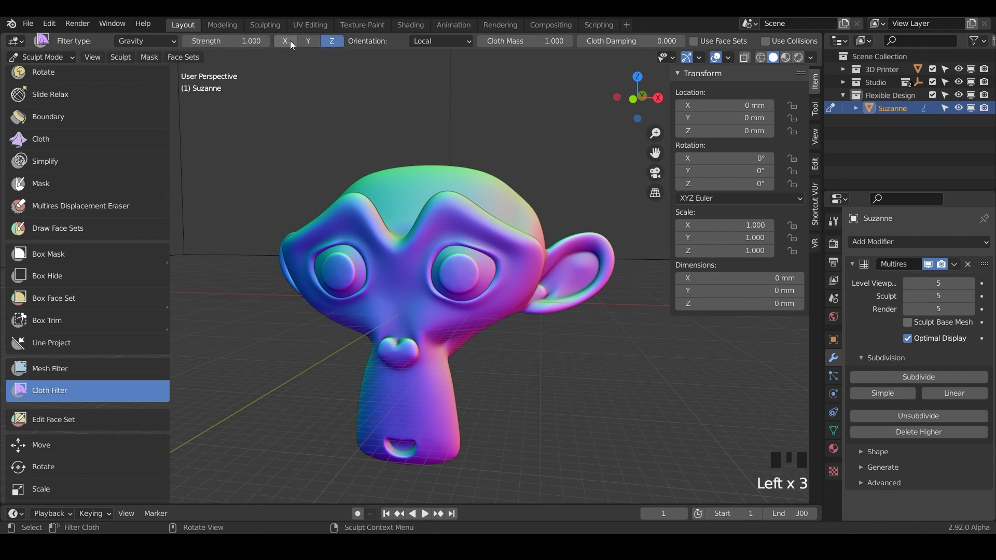
{"action": "left_click", "coordinate": [309, 42], "text": "shift"}
- Mask a roughly square area on top of Suzanne's head with Box Mask, viewed from above
{"action": "middle_click_drag", "start_coordinate": [300, 120], "coordinate": [326, 302]}
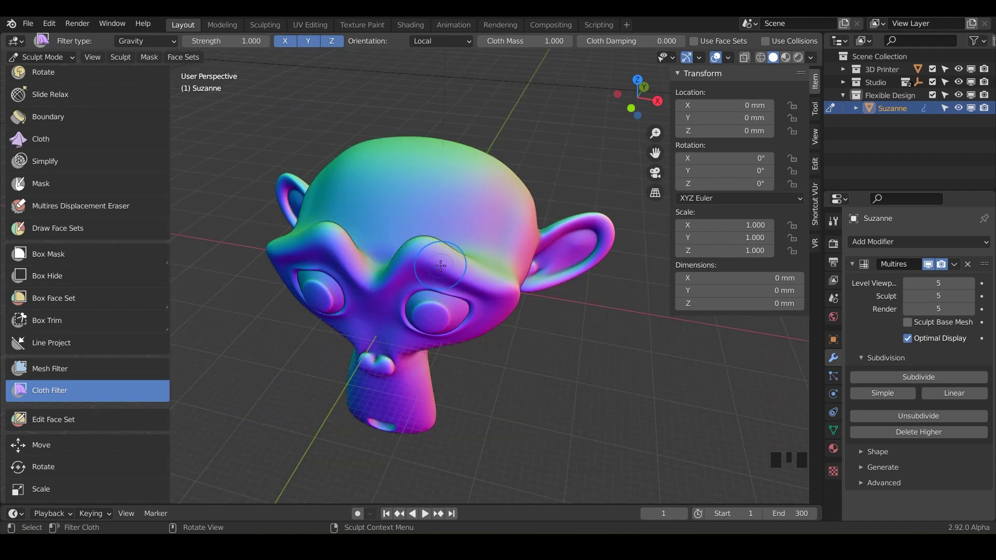
{"action": "middle_click_drag", "start_coordinate": [420, 236], "coordinate": [272, 249]}
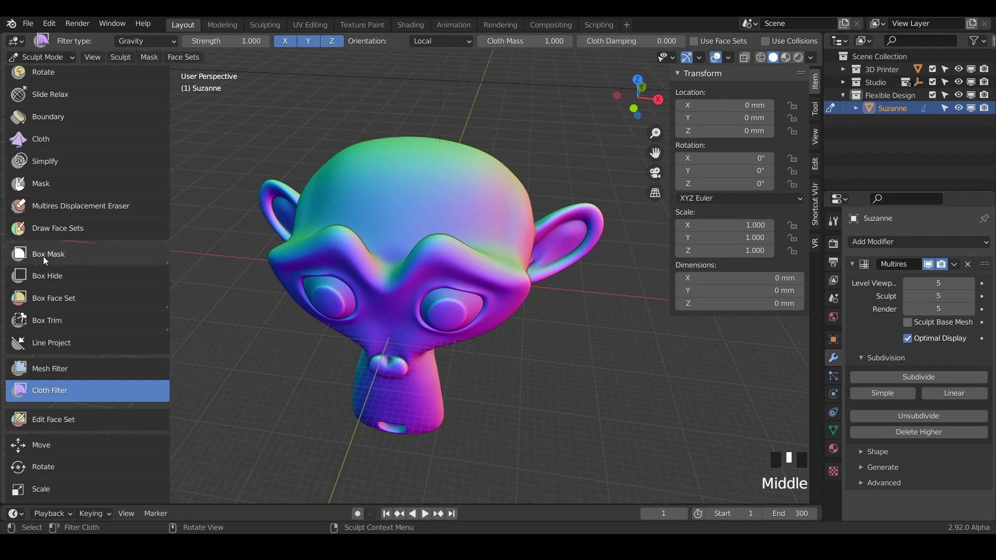
{"action": "left_click", "coordinate": [60, 257]}
{"action": "left_click", "coordinate": [73, 252]}
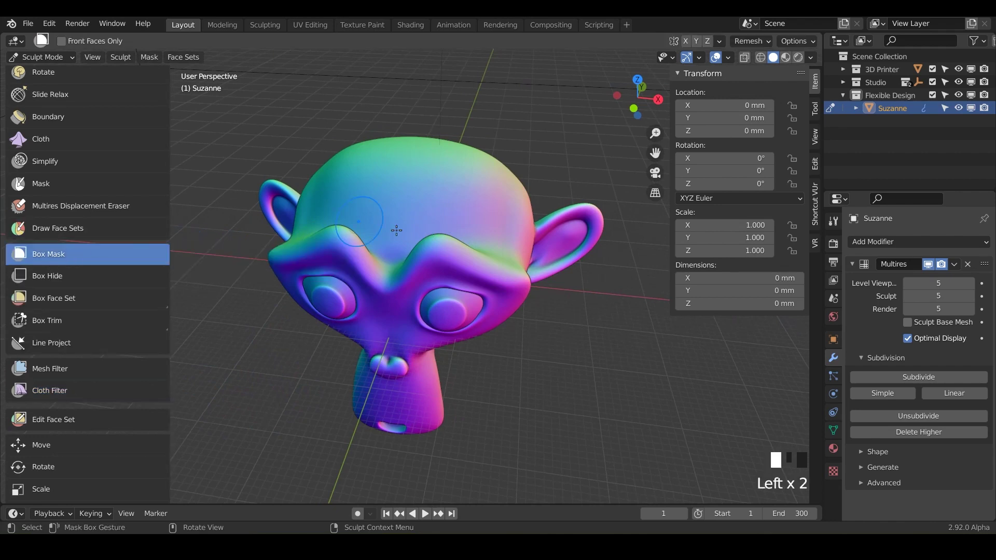
{"action": "middle_click_drag", "start_coordinate": [393, 223], "coordinate": [394, 291]}
{"action": "left_click_drag", "start_coordinate": [355, 182], "coordinate": [460, 315]}
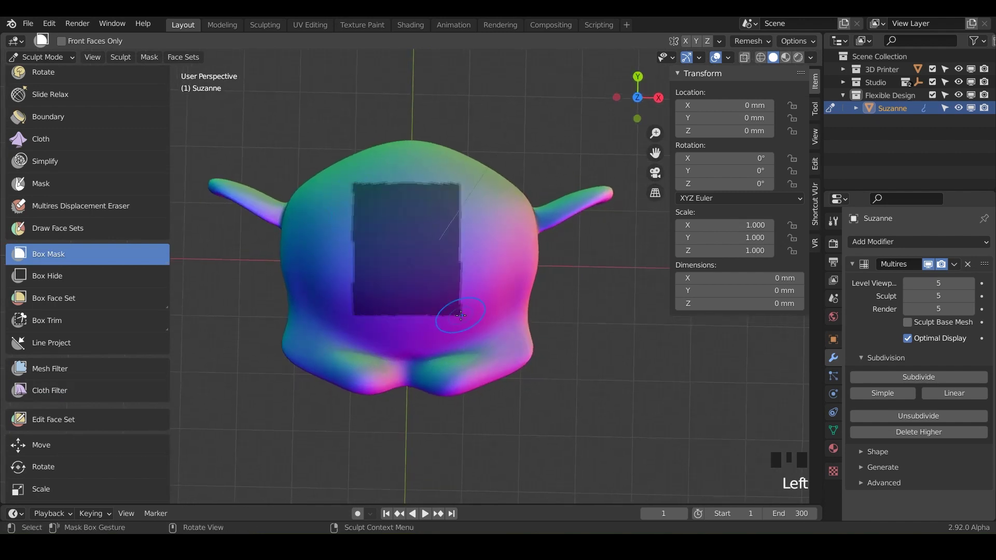
{"action": "middle_click_drag", "start_coordinate": [460, 315], "coordinate": [277, 337]}
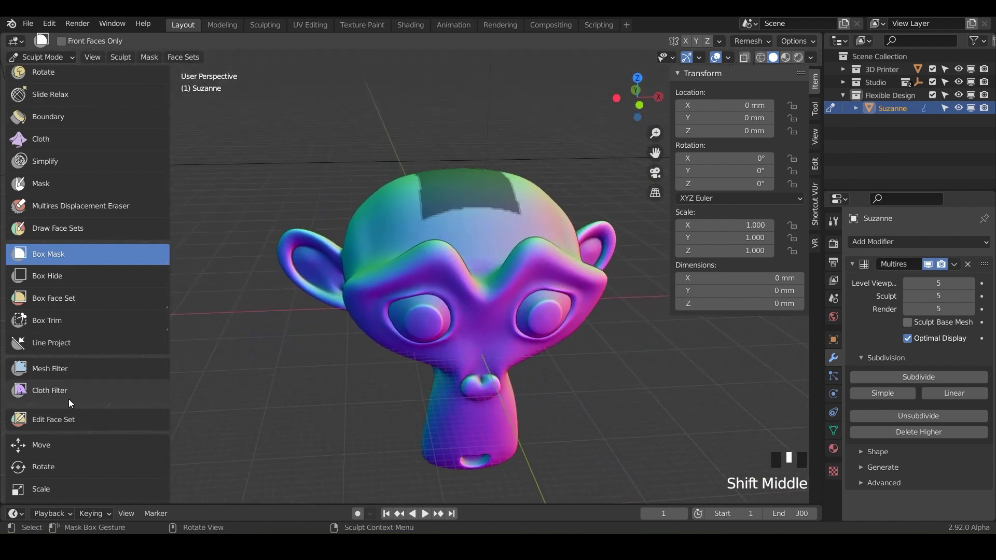
- Return to the Cloth Filter and invert the mask so only the square patch on the head stays editable
{"action": "left_click", "coordinate": [88, 392]}
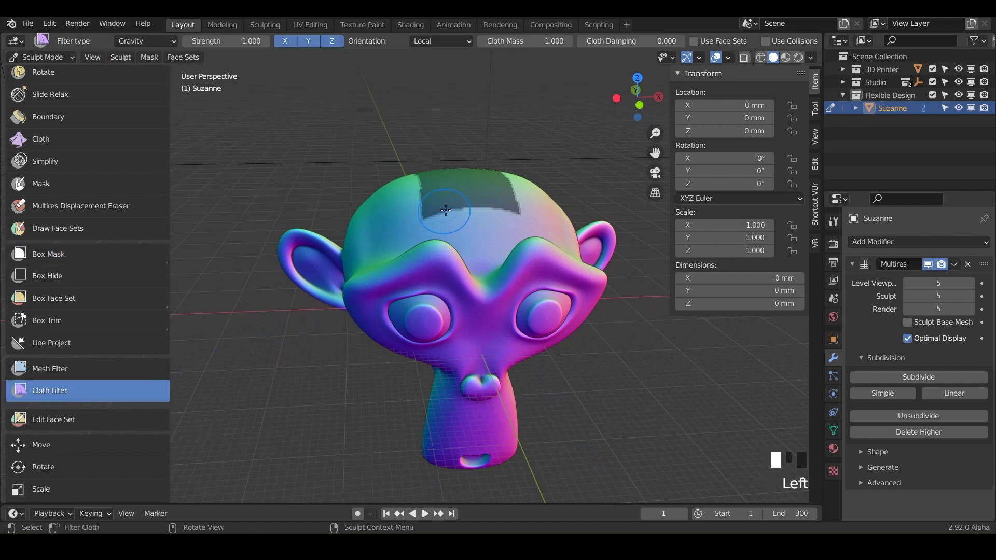
{"action": "middle_click_drag", "start_coordinate": [446, 210], "coordinate": [437, 227]}
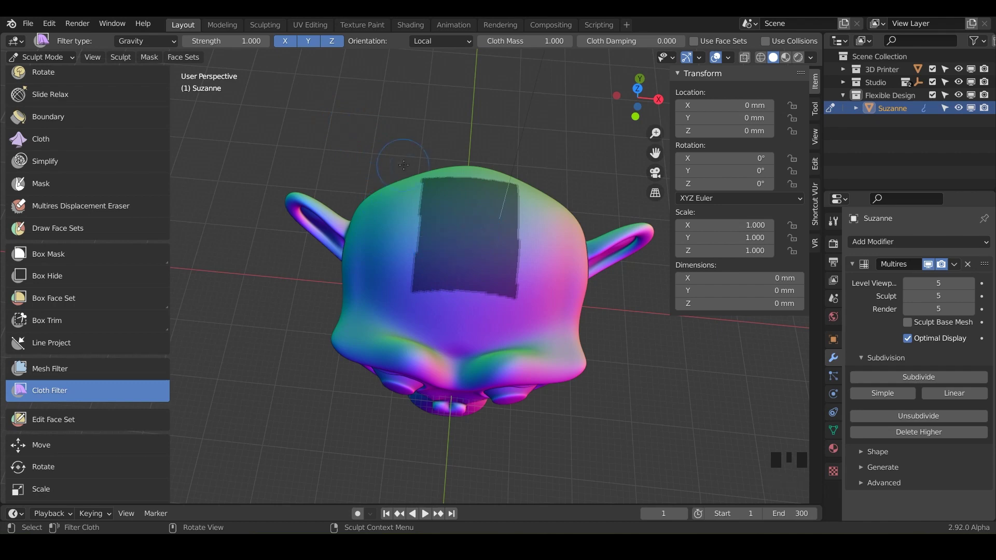
{"action": "key", "text": "ctrl+i"}
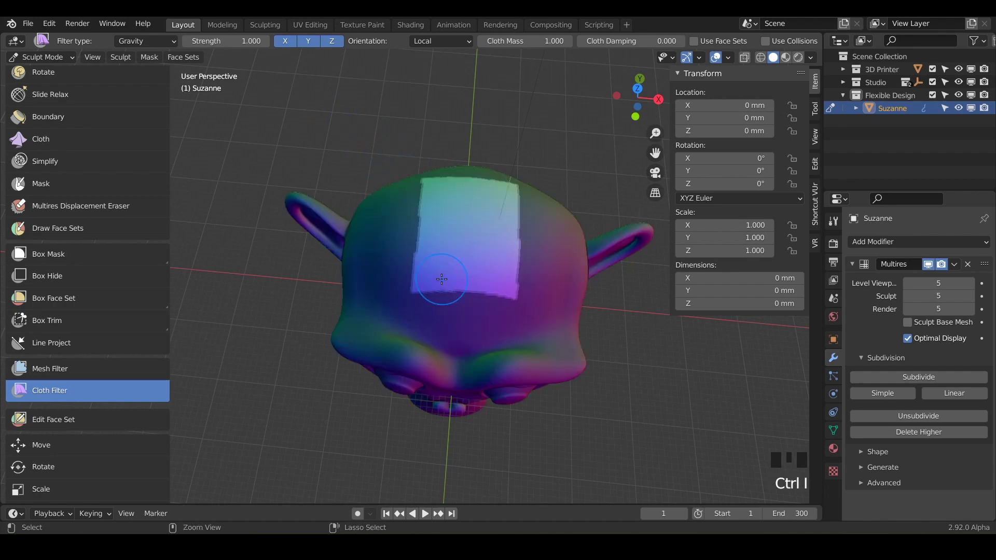
- Apply the Gravity cloth filter to the unmasked patch until it sinks and wrinkles, and save the file
{"action": "middle_click_drag", "start_coordinate": [471, 275], "coordinate": [481, 260]}
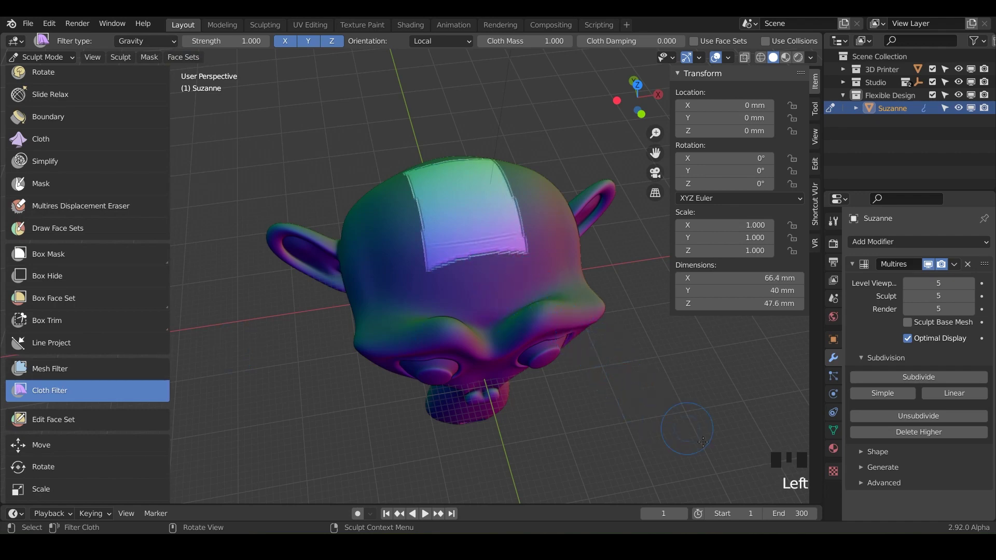
{"action": "left_click_drag", "start_coordinate": [704, 442], "coordinate": [790, 459]}
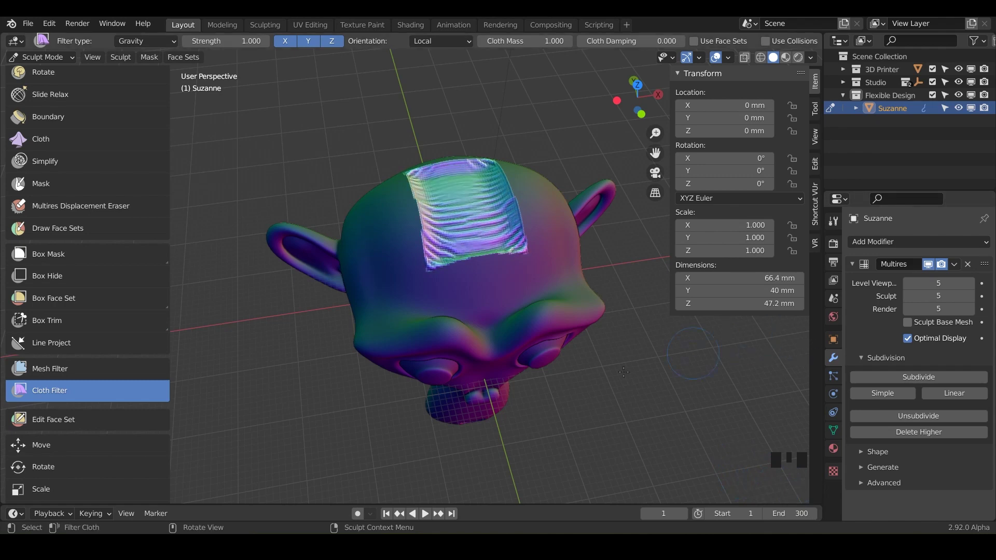
{"action": "middle_click_drag", "start_coordinate": [394, 410], "coordinate": [439, 379]}
{"action": "scroll", "coordinate": [342, 351], "scroll_direction": "up", "scroll_amount": 4}
{"action": "scroll", "coordinate": [445, 424], "scroll_direction": "up", "scroll_amount": 3}
{"action": "key", "text": "ctrl+s"}
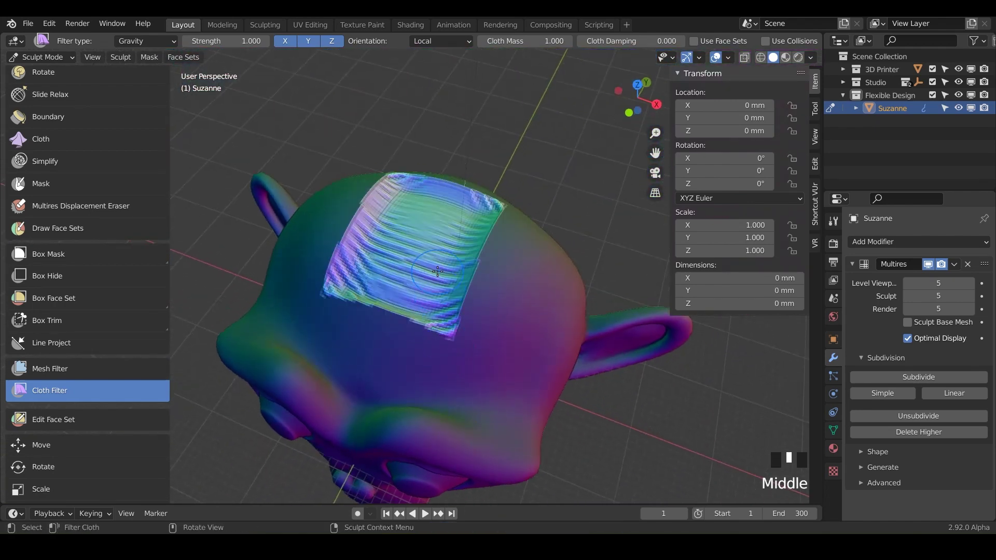
- Save the file and undo the Gravity filter's wrinkles on the head patch
{"action": "scroll", "coordinate": [434, 269], "scroll_direction": "up", "scroll_amount": 3}
{"action": "mouse_move", "coordinate": [434, 269]}
{"action": "middle_mouse_down"}
{"action": "mouse_move", "coordinate": [470, 267]}
{"action": "mouse_move", "coordinate": [510, 237]}
{"action": "mouse_move", "coordinate": [502, 289]}
{"action": "mouse_move", "coordinate": [574, 256]}
{"action": "mouse_move", "coordinate": [407, 236]}
{"action": "mouse_move", "coordinate": [403, 265]}
{"action": "mouse_move", "coordinate": [411, 209]}
{"action": "mouse_move", "coordinate": [354, 231]}
{"action": "mouse_move", "coordinate": [380, 201]}
{"action": "mouse_move", "coordinate": [452, 270]}
{"action": "middle_mouse_up"}
{"action": "key", "text": "ctrl+s"}
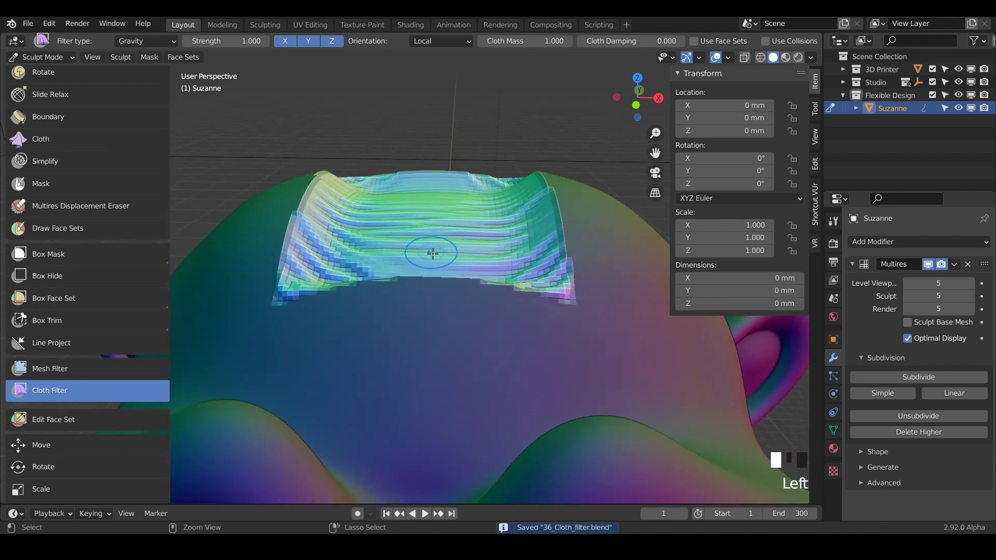
{"action": "key", "text": "ctrl+z"}
{"action": "key", "text": "ctrl+z"}
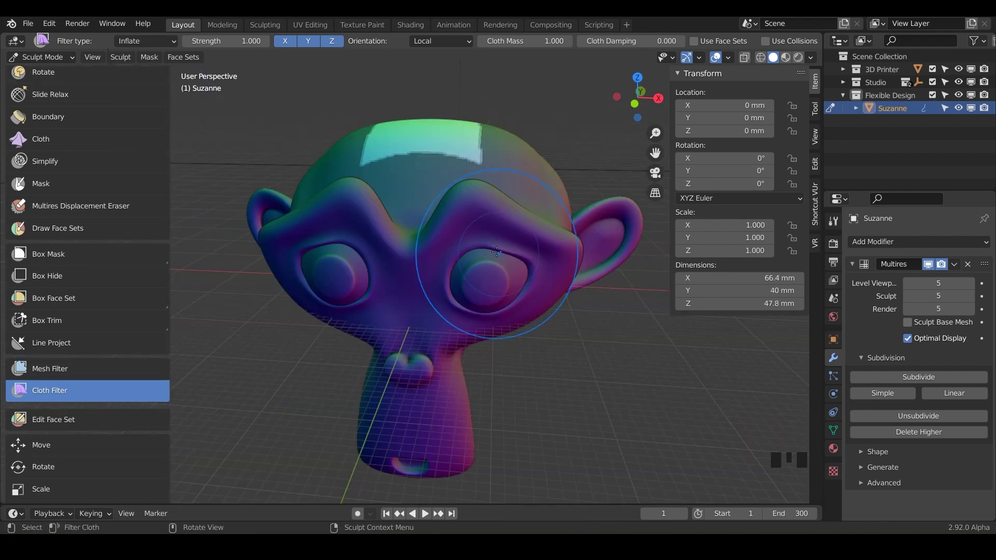
- Apply the cloth filter with type Inflate to raise the unmasked patch on top of the head
{"action": "middle_click_drag", "start_coordinate": [445, 236], "coordinate": [449, 270]}
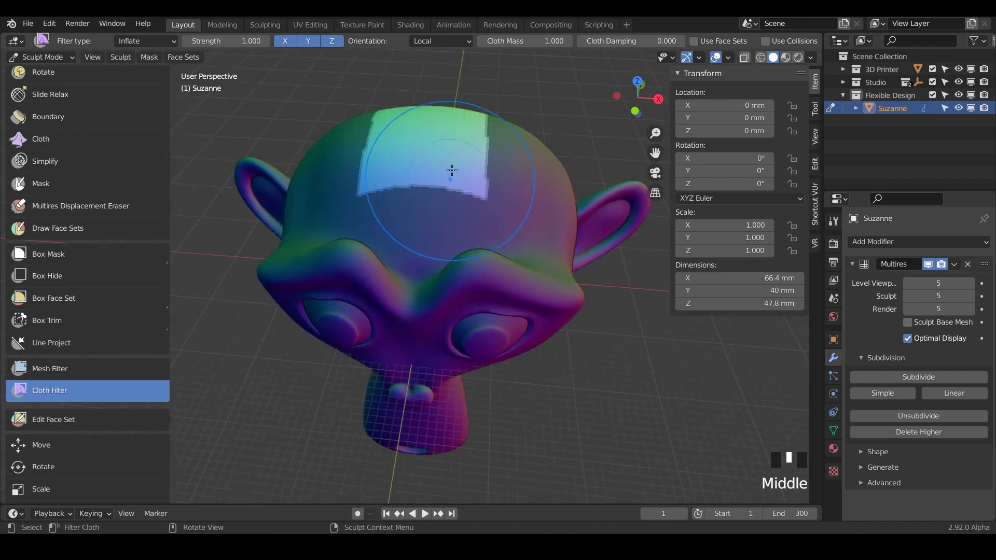
{"action": "left_click_drag", "start_coordinate": [449, 169], "coordinate": [464, 189]}
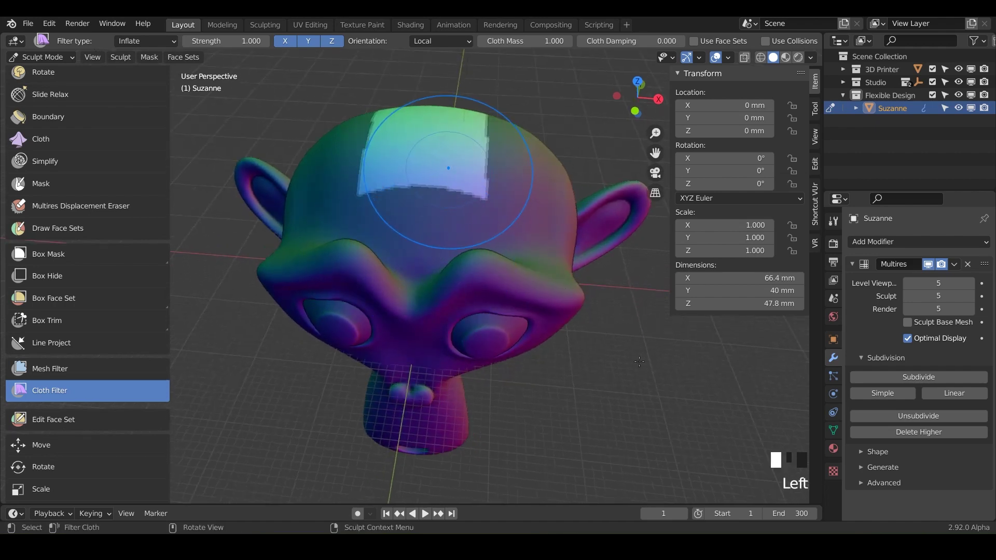
{"action": "left_click_drag", "start_coordinate": [755, 434], "coordinate": [805, 476]}
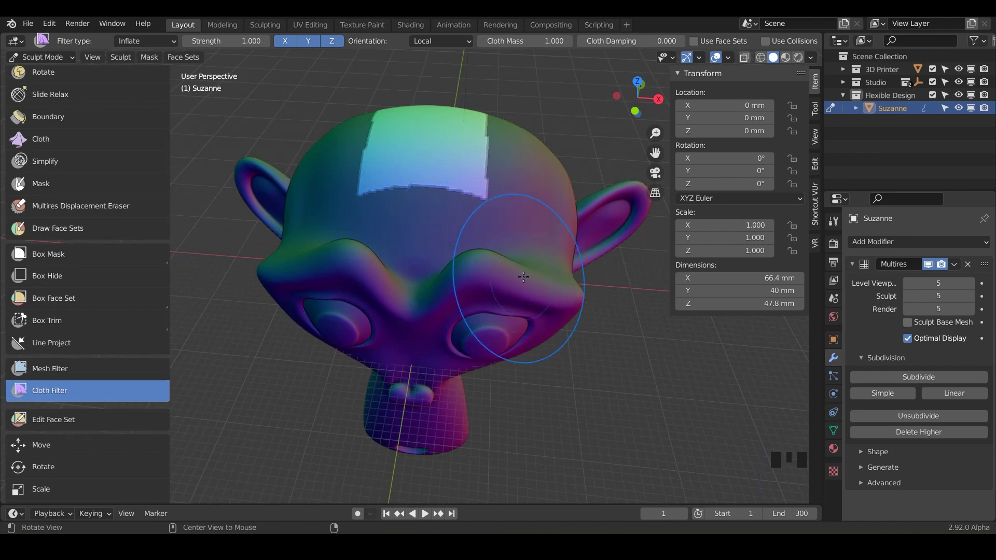
{"action": "middle_click_drag", "start_coordinate": [523, 277], "coordinate": [431, 212]}
{"action": "scroll", "coordinate": [461, 201], "scroll_direction": "up", "scroll_amount": 5}
{"action": "left_click_drag", "start_coordinate": [434, 210], "coordinate": [506, 269]}
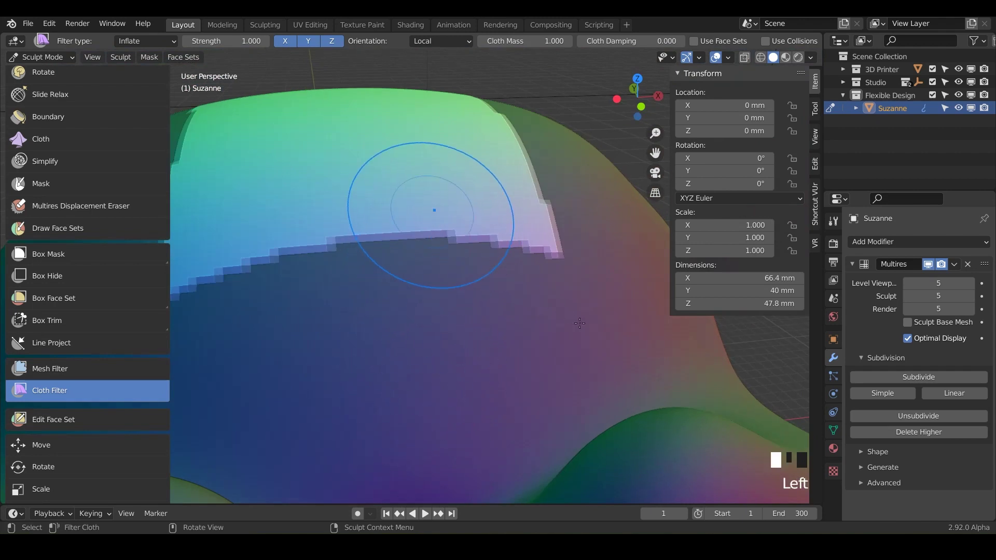
{"action": "left_click_drag", "start_coordinate": [435, 210], "coordinate": [418, 300]}
- Hide the viewport overlays to examine the edges of the inflated patch up close
{"action": "scroll", "coordinate": [383, 338], "scroll_direction": "down", "scroll_amount": 4}
{"action": "middle_click_drag", "start_coordinate": [383, 338], "coordinate": [405, 250]}
{"action": "scroll", "coordinate": [475, 284], "scroll_direction": "up", "scroll_amount": 4}
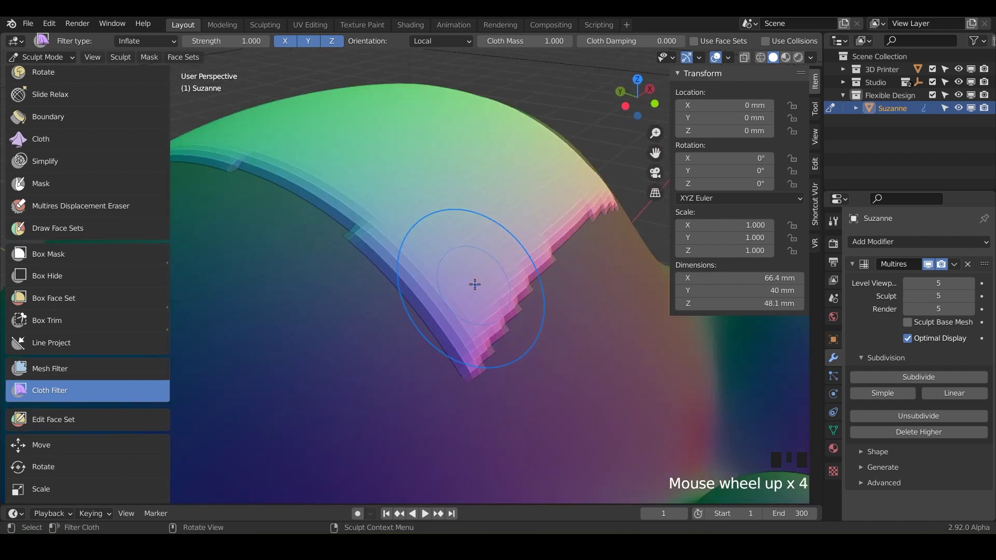
{"action": "middle_click_drag", "start_coordinate": [475, 284], "coordinate": [457, 279]}
{"action": "left_click", "coordinate": [716, 57]}
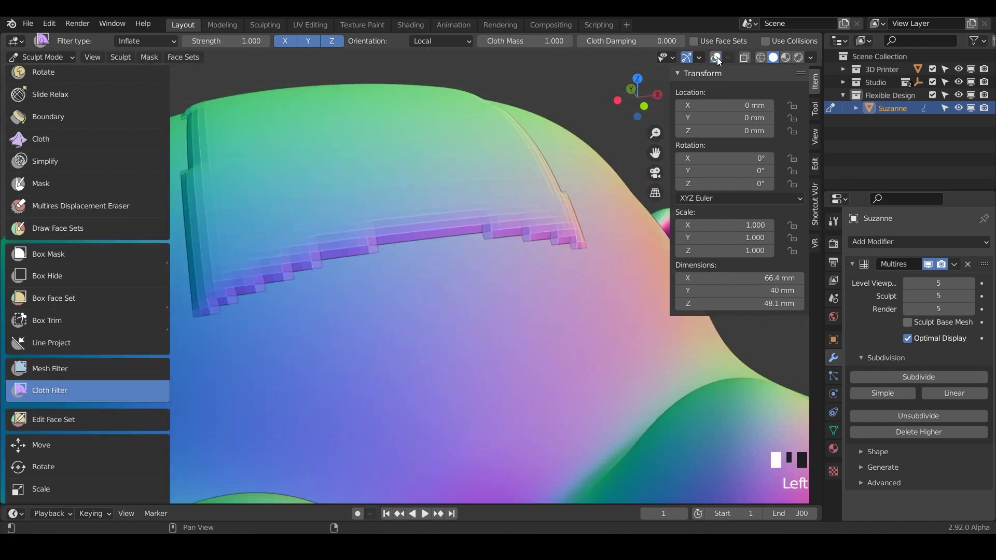
- Show the viewport overlays again and undo the Inflate filter on the head patch
{"action": "scroll", "coordinate": [469, 329], "scroll_direction": "down", "scroll_amount": 4}
{"action": "middle_click_drag", "start_coordinate": [469, 329], "coordinate": [474, 315]}
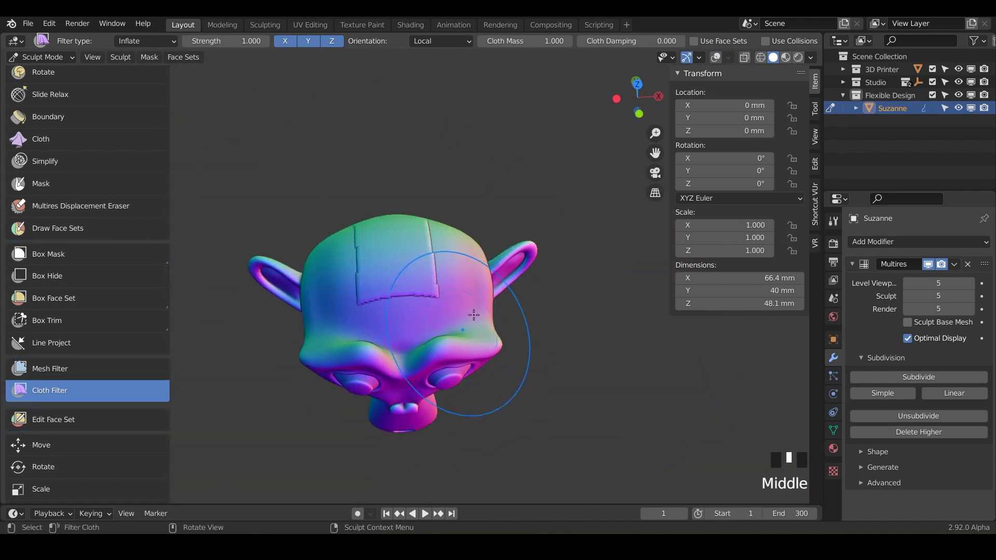
{"action": "left_click", "coordinate": [717, 57]}
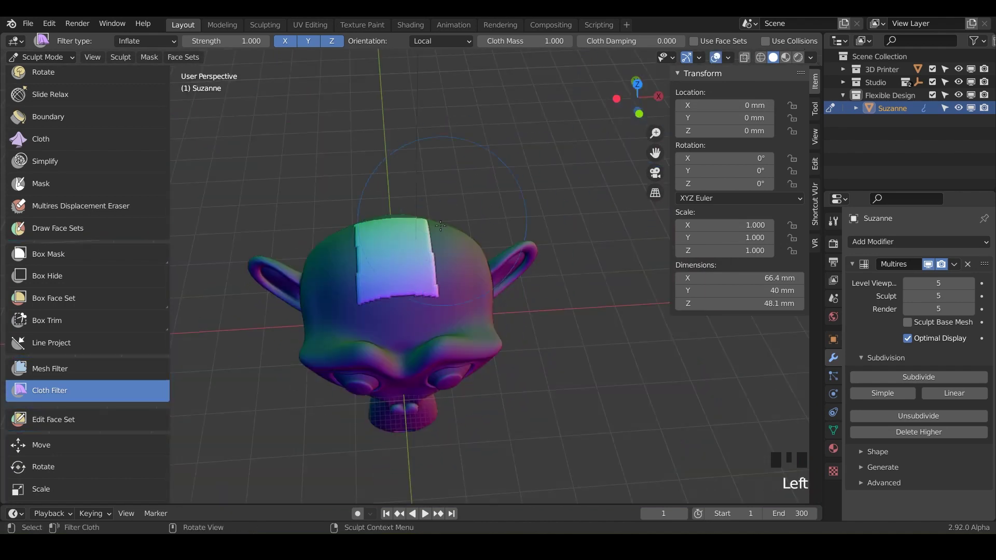
{"action": "scroll", "coordinate": [456, 167], "scroll_direction": "up", "scroll_amount": 3}
{"action": "mouse_move", "coordinate": [456, 167]}
{"action": "middle_mouse_down", "text": "shift"}
{"action": "mouse_move", "coordinate": [510, 245]}
{"action": "mouse_move", "coordinate": [485, 218]}
{"action": "middle_mouse_up", "text": "shift"}
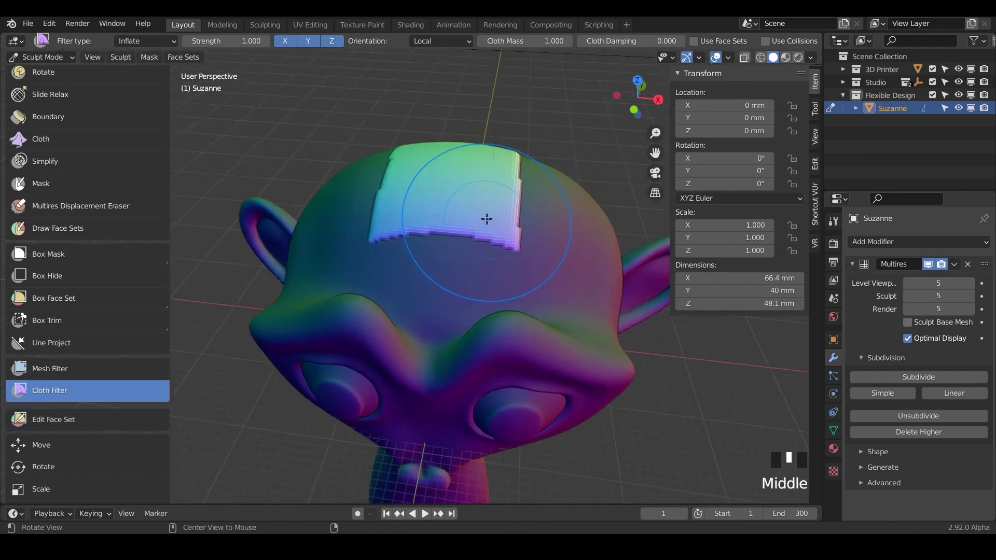
{"action": "key", "text": "ctrl+z"}
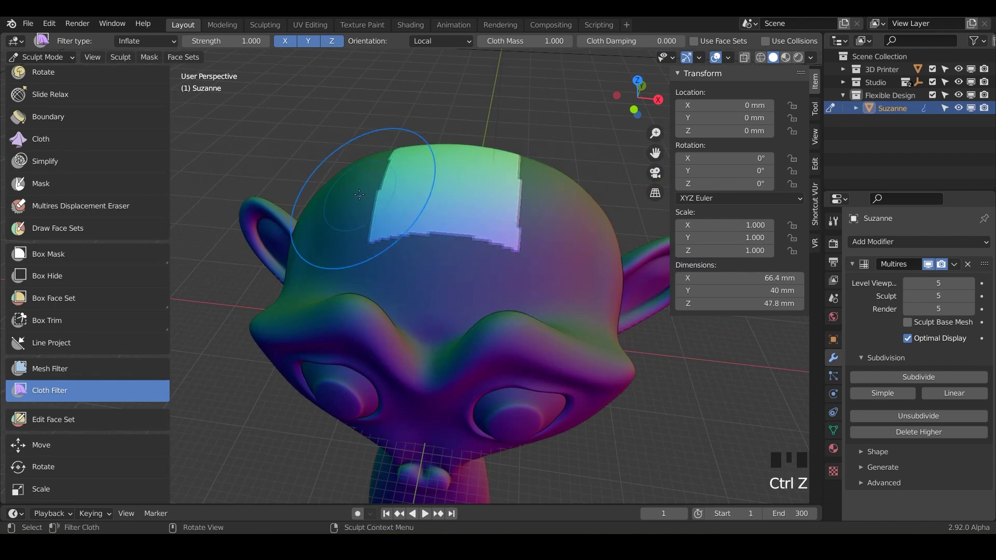
- Apply the cloth filter with type Expand until the unmasked patch on the head is covered with fine ridges
{"action": "left_click", "coordinate": [141, 41]}
{"action": "left_click", "coordinate": [152, 85]}
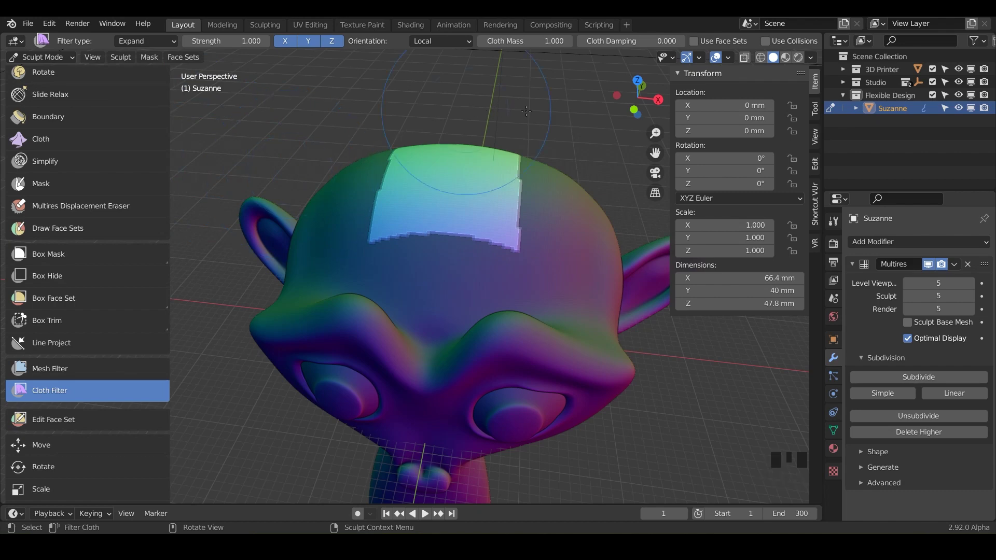
{"action": "left_click_drag", "start_coordinate": [594, 119], "coordinate": [650, 142]}
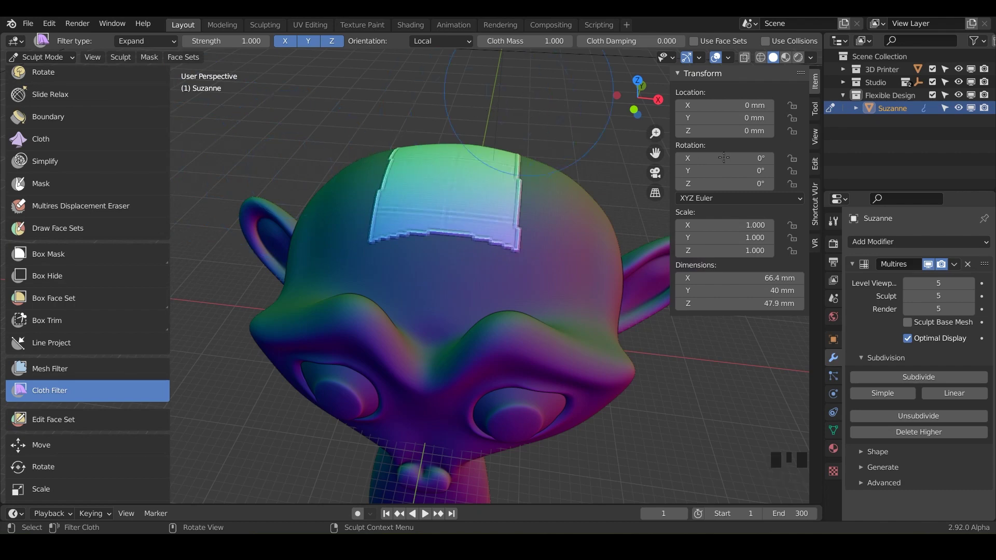
{"action": "left_click_drag", "start_coordinate": [724, 158], "coordinate": [730, 158]}
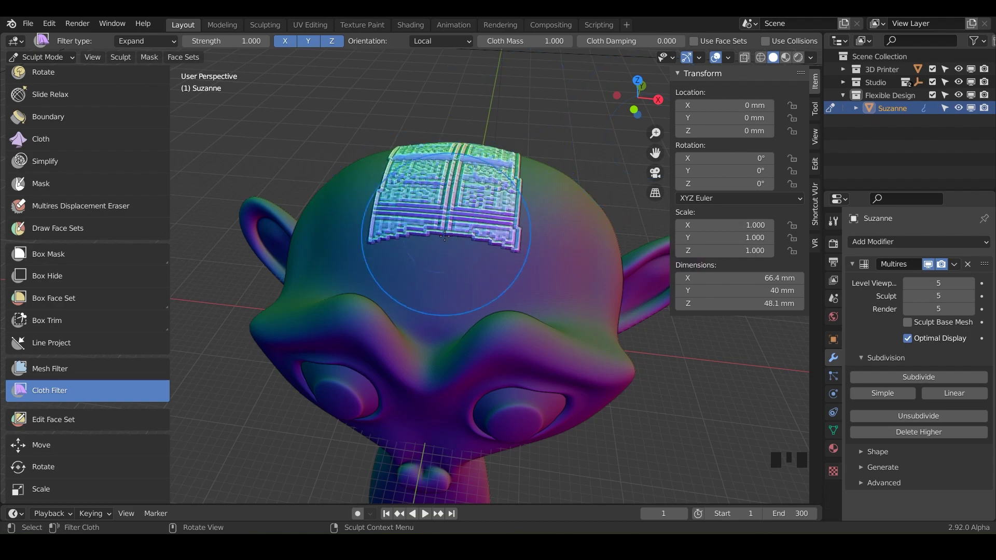
- Inspect the ridged patch up close and undo the Expand filter
{"action": "scroll", "coordinate": [431, 254], "scroll_direction": "up", "scroll_amount": 5}
{"action": "middle_click_drag", "start_coordinate": [431, 254], "coordinate": [409, 246]}
{"action": "scroll", "coordinate": [442, 266], "scroll_direction": "down", "scroll_amount": 8}
{"action": "scroll", "coordinate": [470, 321], "scroll_direction": "up", "scroll_amount": 4}
{"action": "key", "text": "ctrl+z"}
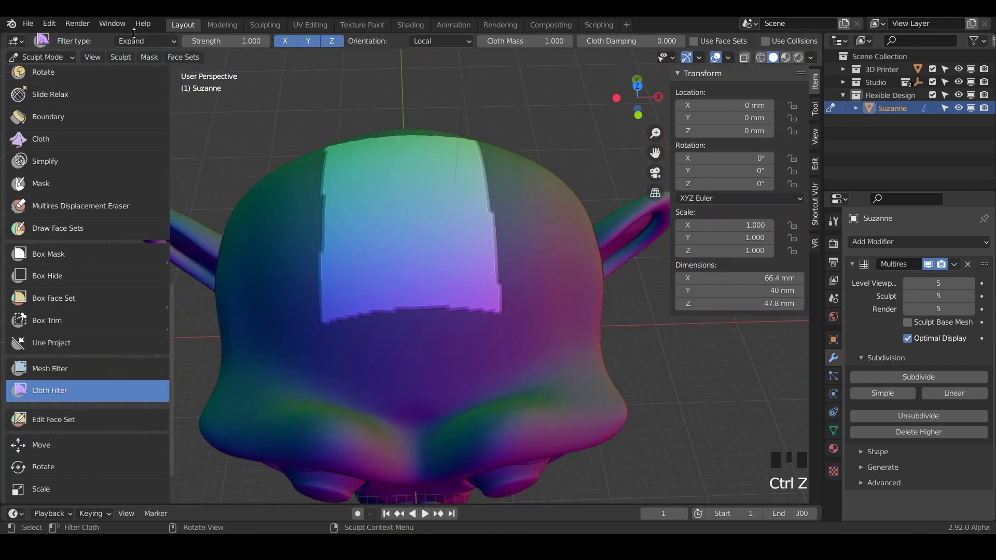
- Apply the cloth filter with type Pinch to draw the unmasked patch into creases around a point on the head
{"action": "left_click", "coordinate": [147, 41]}
{"action": "left_click", "coordinate": [171, 102]}
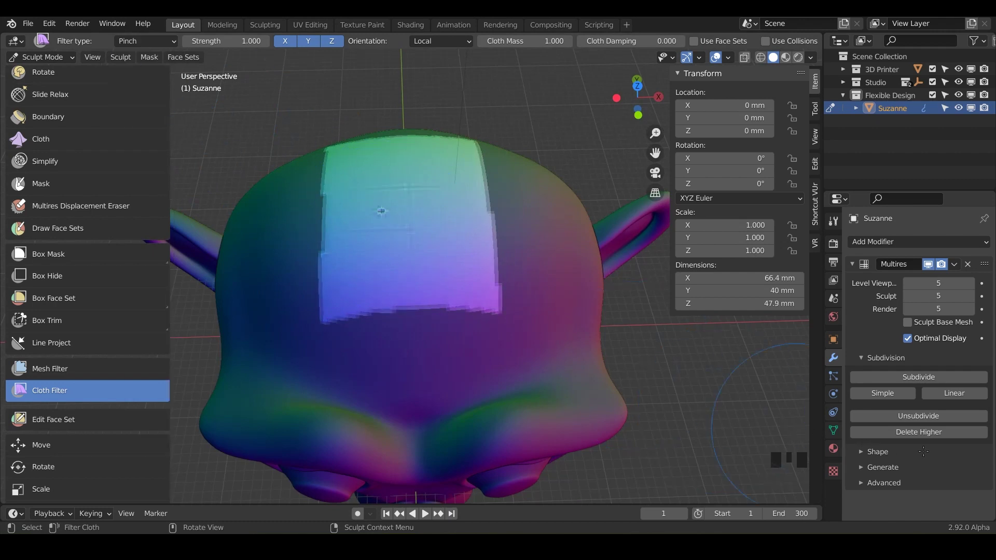
{"action": "left_click_drag", "start_coordinate": [978, 473], "coordinate": [992, 508]}
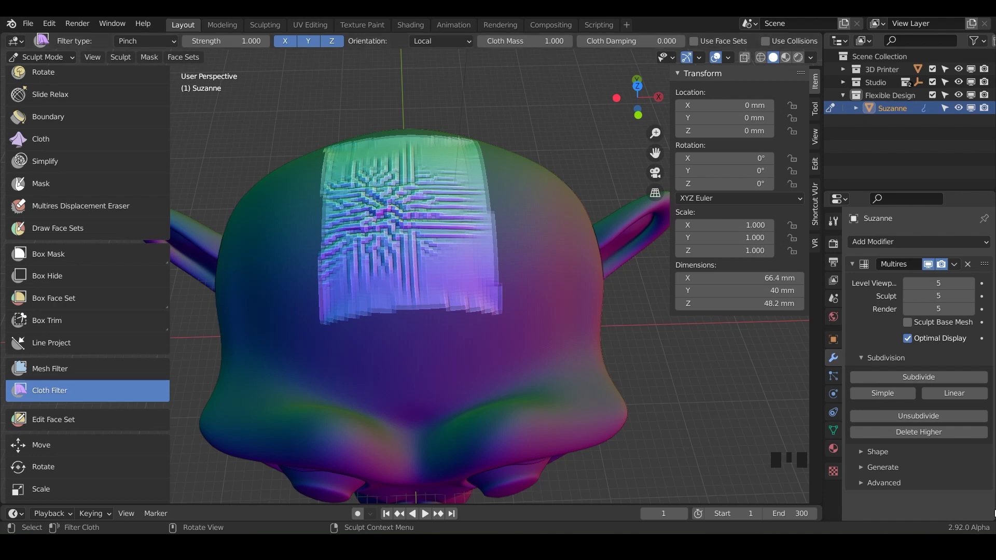
- Examine the pinched patch from several angles and undo the Pinch filter
{"action": "middle_click_drag", "start_coordinate": [364, 337], "coordinate": [356, 257]}
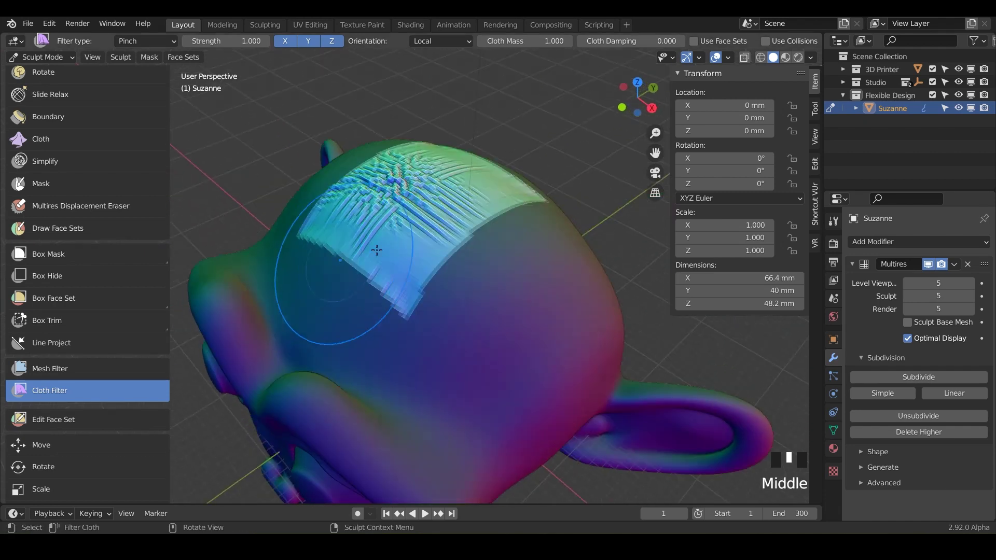
{"action": "middle_click_drag", "start_coordinate": [444, 415], "coordinate": [435, 365]}
{"action": "scroll", "coordinate": [425, 386], "scroll_direction": "down", "scroll_amount": 2}
{"action": "middle_click_drag", "start_coordinate": [402, 324], "coordinate": [452, 353]}
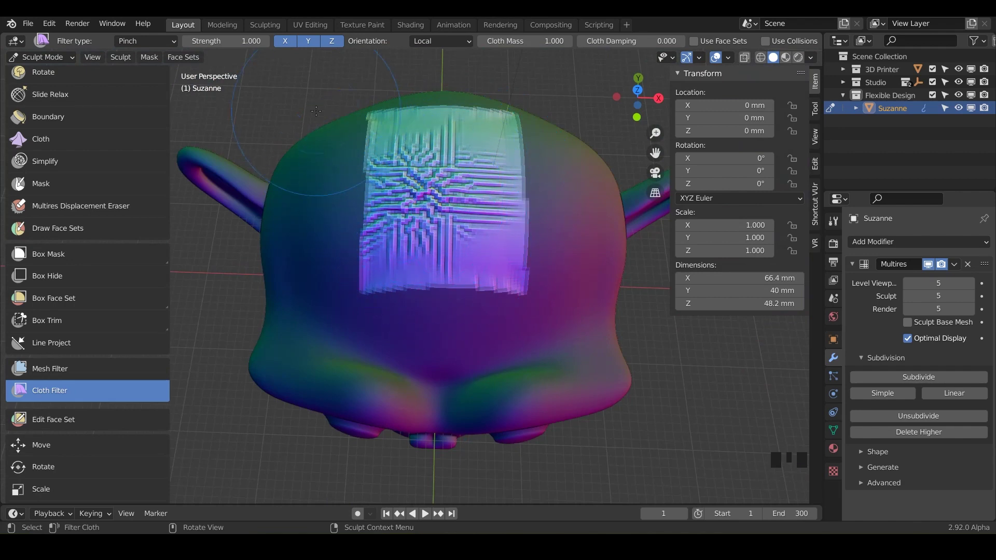
{"action": "key", "text": "ctrl+z"}
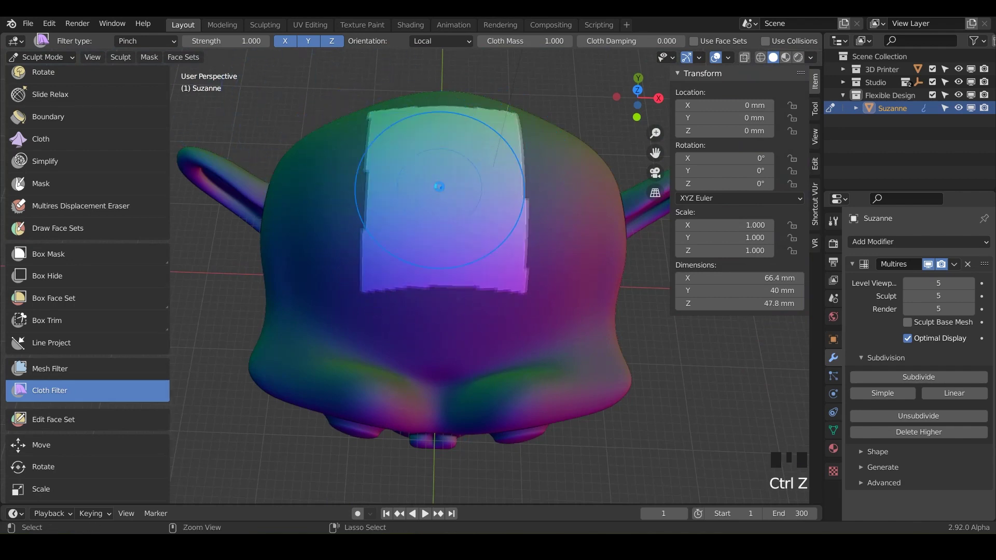
- Apply the cloth filter with type Scale to balloon the unmasked patch above the head
{"action": "left_click", "coordinate": [157, 46]}
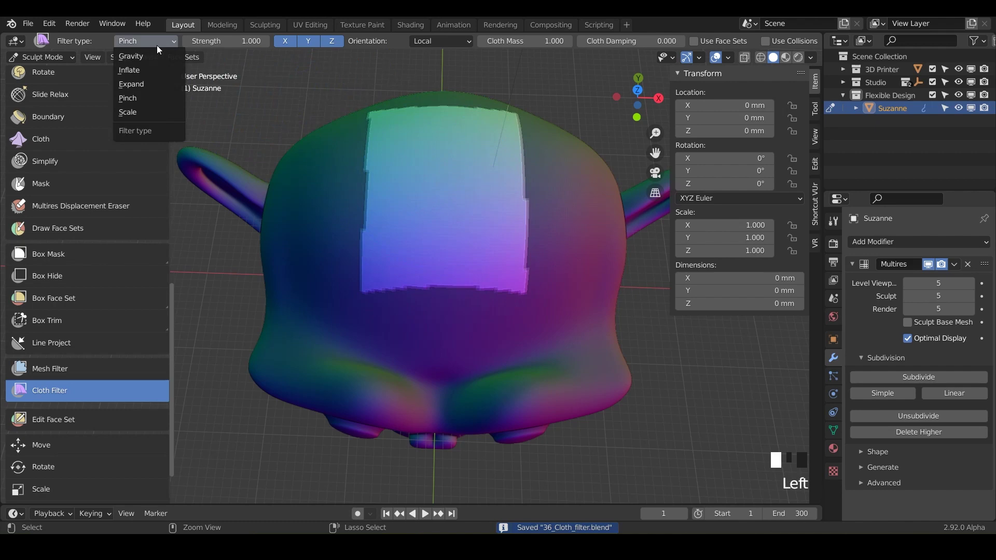
{"action": "left_click", "coordinate": [147, 112]}
{"action": "middle_click_drag", "start_coordinate": [291, 287], "coordinate": [436, 249]}
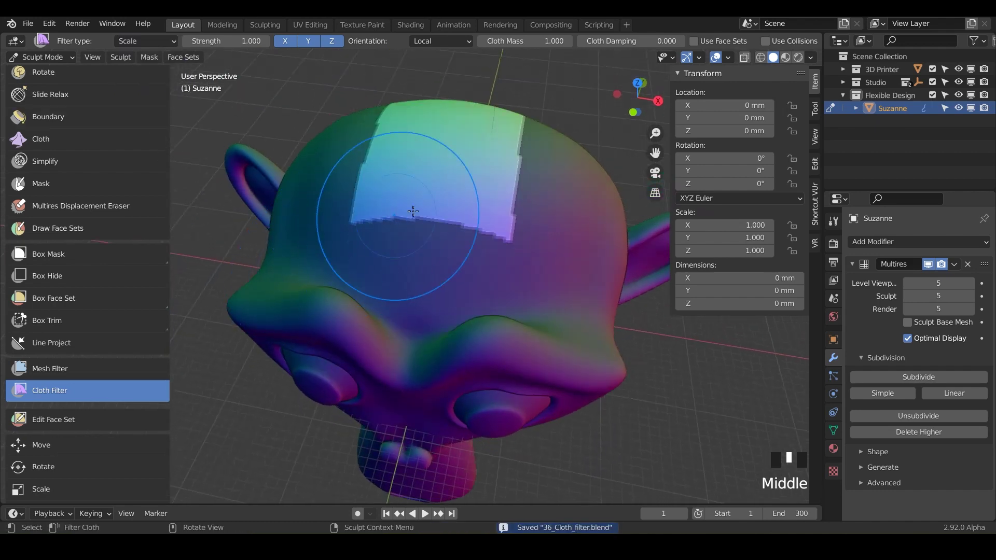
{"action": "left_click_drag", "start_coordinate": [507, 276], "coordinate": [820, 482]}
{"action": "left_click_drag", "start_coordinate": [352, 205], "coordinate": [429, 267]}
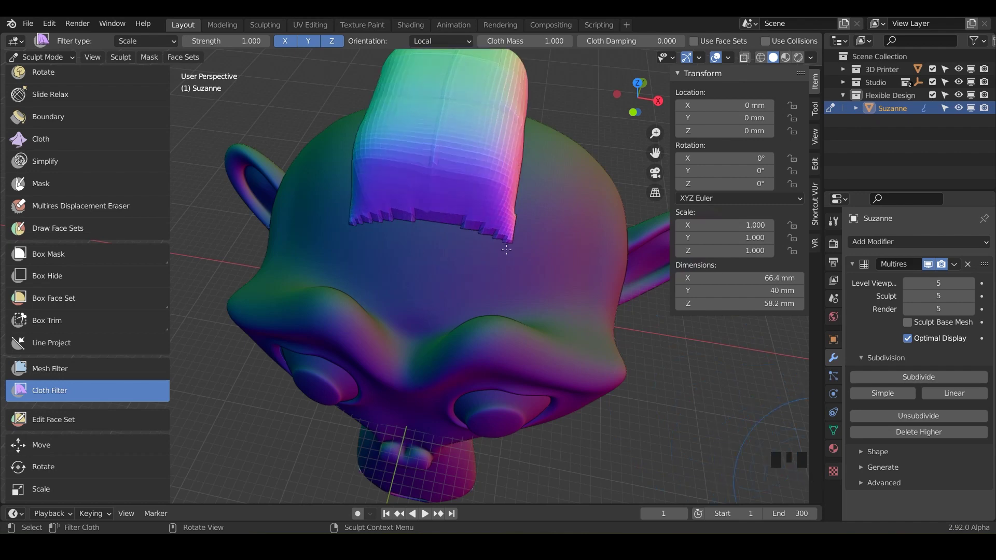
- Inspect the scaled areas on the head and beneath it, and undo the Scale filter
{"action": "middle_click_drag", "start_coordinate": [507, 250], "coordinate": [521, 187]}
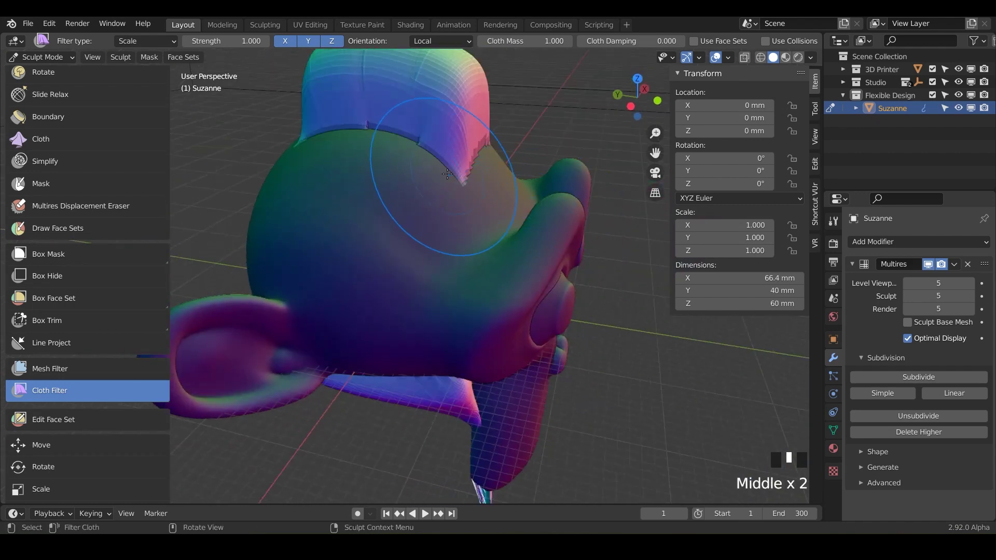
{"action": "mouse_move", "coordinate": [447, 173]}
{"action": "middle_mouse_down"}
{"action": "mouse_move", "coordinate": [423, 367]}
{"action": "mouse_move", "coordinate": [429, 252]}
{"action": "mouse_move", "coordinate": [422, 378]}
{"action": "mouse_move", "coordinate": [410, 309]}
{"action": "mouse_move", "coordinate": [438, 345]}
{"action": "mouse_move", "coordinate": [489, 317]}
{"action": "mouse_move", "coordinate": [456, 293]}
{"action": "mouse_move", "coordinate": [482, 281]}
{"action": "mouse_move", "coordinate": [423, 280]}
{"action": "mouse_move", "coordinate": [454, 380]}
{"action": "mouse_move", "coordinate": [522, 413]}
{"action": "middle_mouse_up"}
{"action": "scroll", "coordinate": [409, 307], "scroll_direction": "up", "scroll_amount": 2}
{"action": "scroll", "coordinate": [438, 345], "scroll_direction": "up", "scroll_amount": 2}
{"action": "scroll", "coordinate": [482, 281], "scroll_direction": "down", "scroll_amount": 2}
{"action": "key", "text": "ctrl+z"}
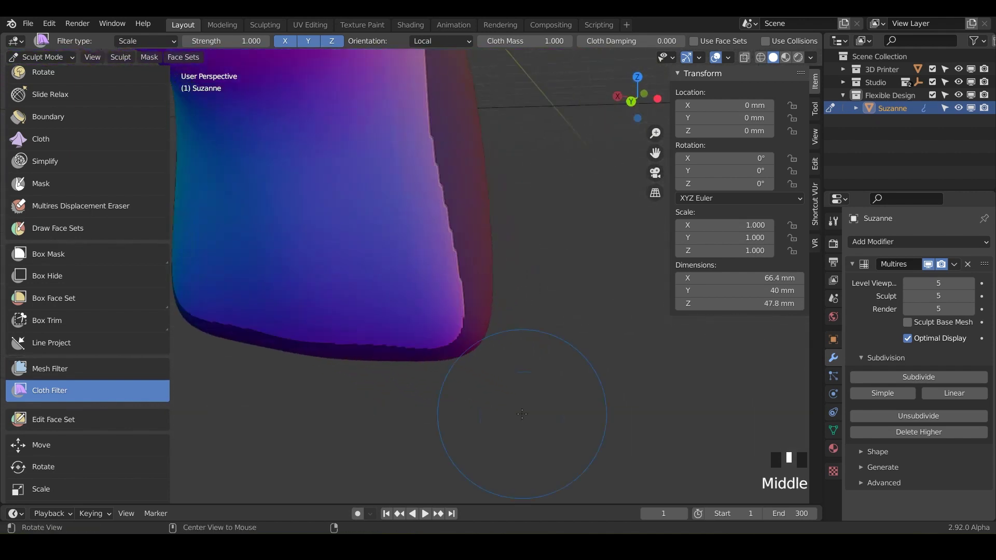
- Box-mask the unmasked back of Suzanne's lower jaw to protect it from the filter
{"action": "left_click", "coordinate": [139, 260]}
{"action": "scroll", "coordinate": [467, 270], "scroll_direction": "down", "scroll_amount": 5}
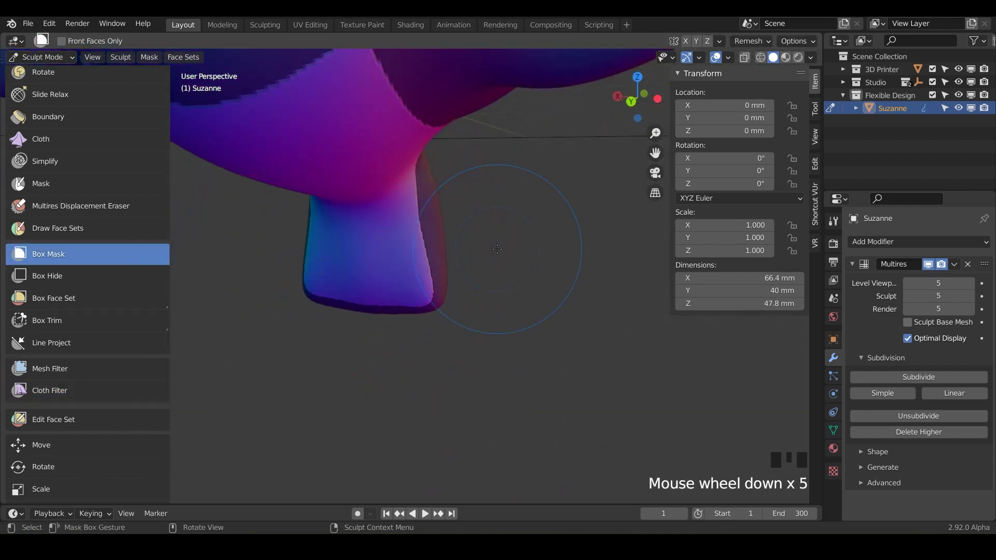
{"action": "middle_click_drag", "start_coordinate": [467, 269], "coordinate": [397, 198]}
{"action": "left_click_drag", "start_coordinate": [385, 172], "coordinate": [218, 345]}
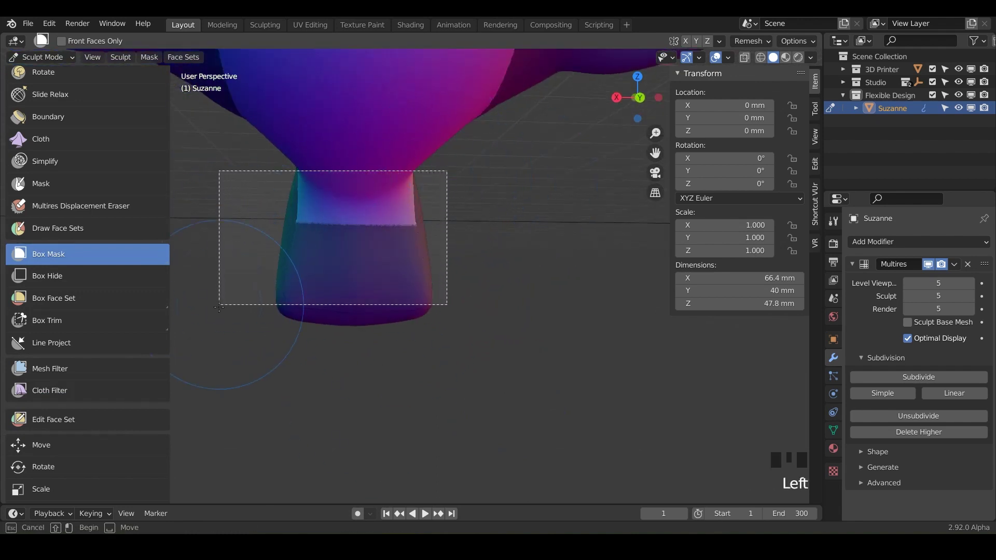
{"action": "middle_click_drag", "start_coordinate": [218, 345], "coordinate": [391, 301]}
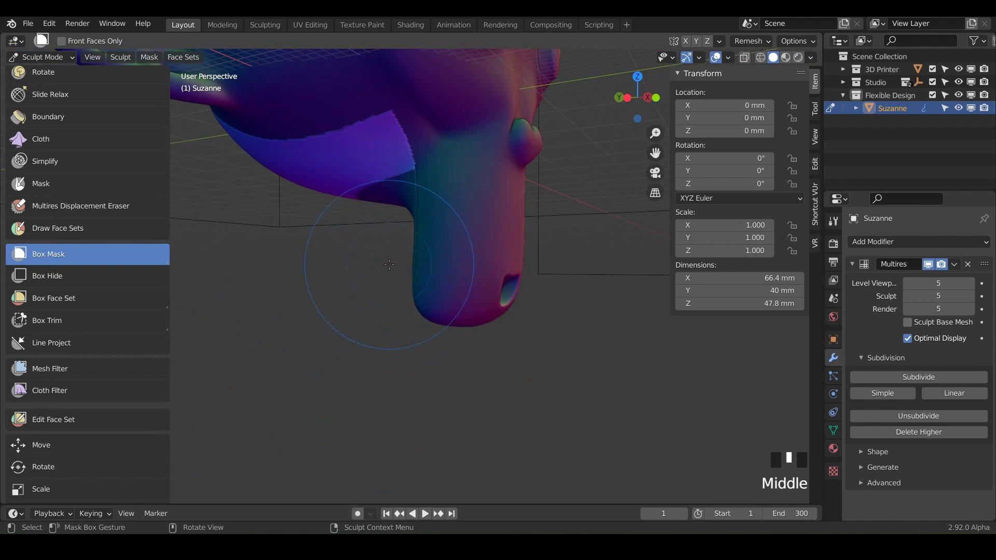
- Apply the Scale cloth filter again to swell the remaining unmasked areas on top of and underneath the head
{"action": "left_click", "coordinate": [54, 386]}
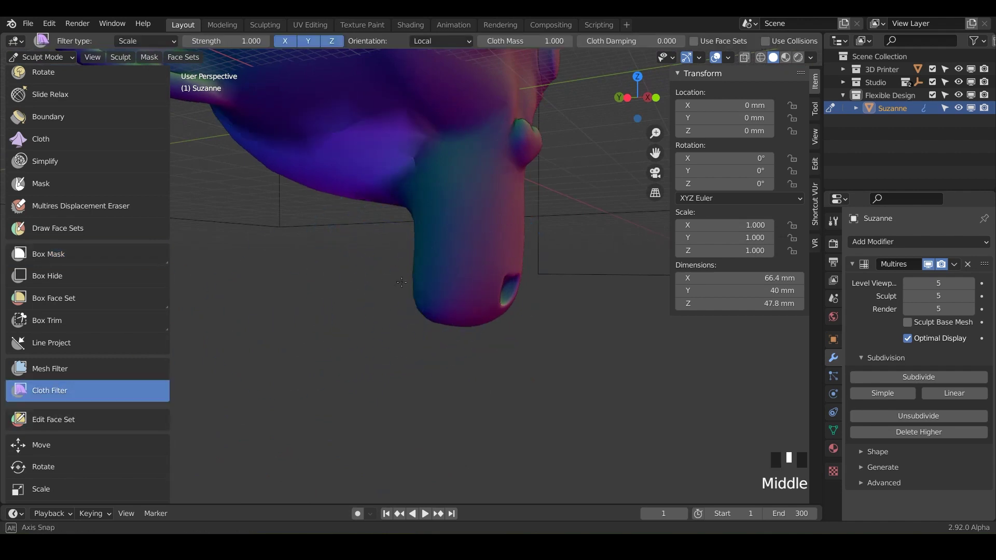
{"action": "middle_click_drag", "start_coordinate": [401, 282], "coordinate": [471, 269]}
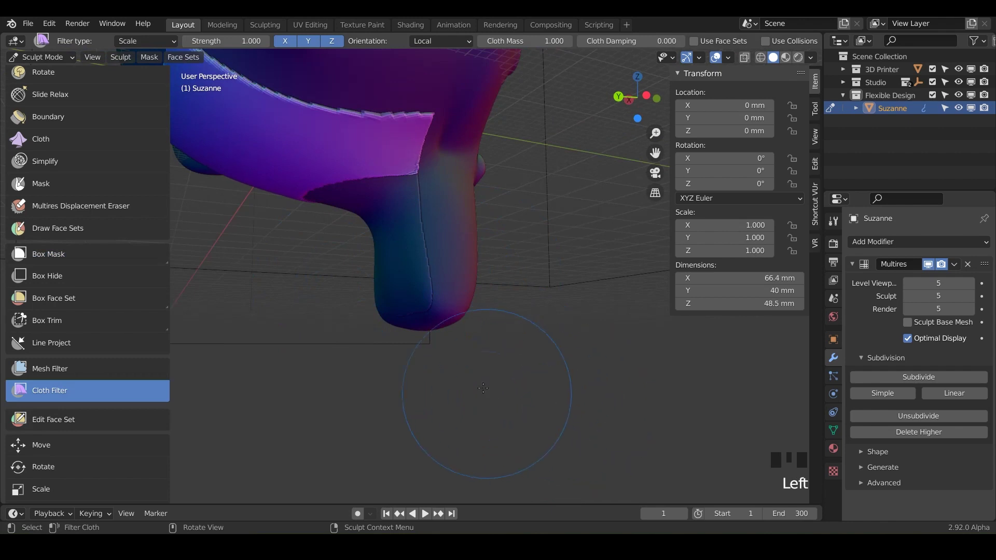
{"action": "left_click_drag", "start_coordinate": [549, 367], "coordinate": [411, 318]}
- Examine the scaled bulges on top of and underneath the head from the side, below and front
{"action": "middle_click_drag", "start_coordinate": [412, 318], "coordinate": [415, 363]}
{"action": "middle_click_drag", "start_coordinate": [387, 192], "coordinate": [435, 347], "text": "shift"}
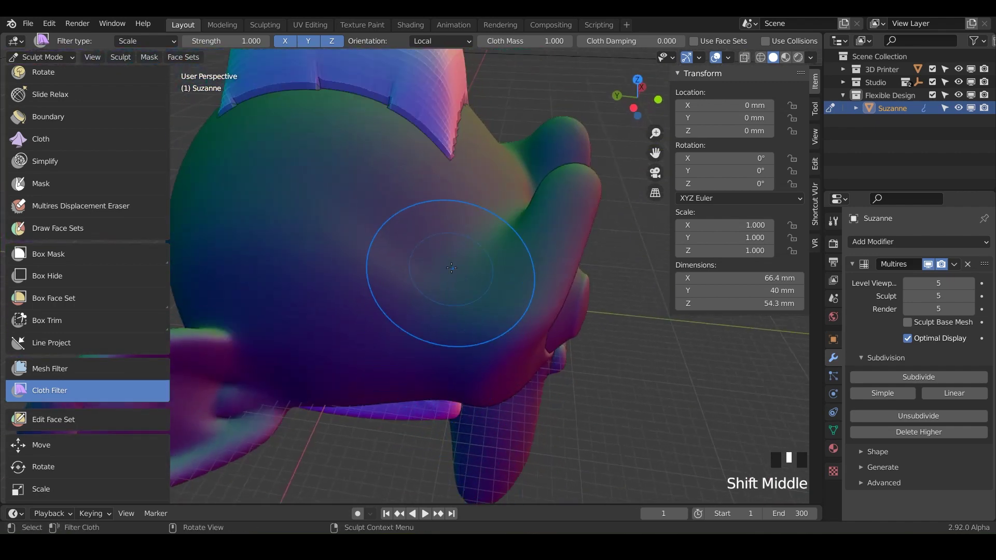
{"action": "middle_click_drag", "start_coordinate": [452, 268], "coordinate": [484, 291]}
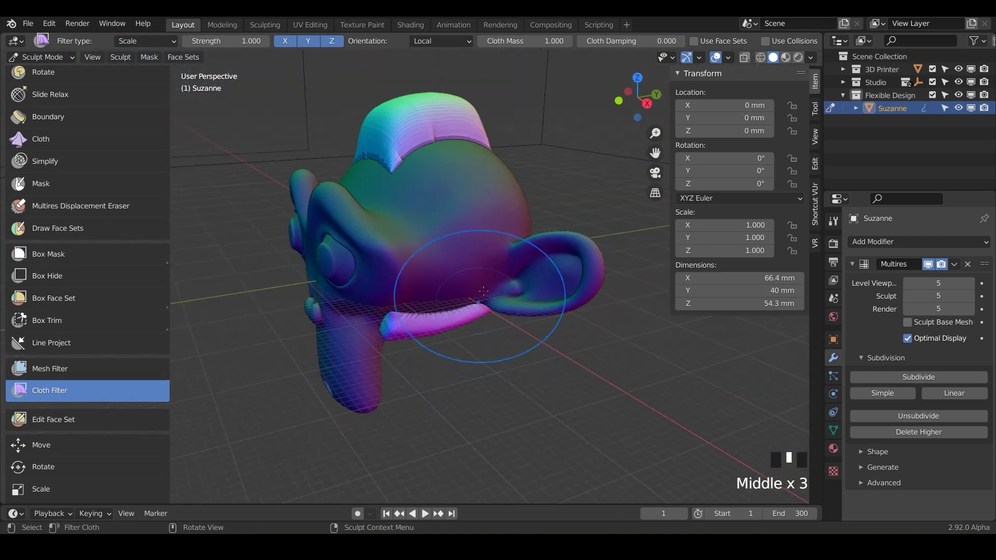
{"action": "scroll", "coordinate": [483, 292], "scroll_direction": "up", "scroll_amount": 1}
{"action": "middle_click_drag", "start_coordinate": [418, 338], "coordinate": [445, 334], "text": "shift"}
{"action": "scroll", "coordinate": [460, 375], "scroll_direction": "up", "scroll_amount": 4}
{"action": "scroll", "coordinate": [416, 400], "scroll_direction": "down", "scroll_amount": 2}
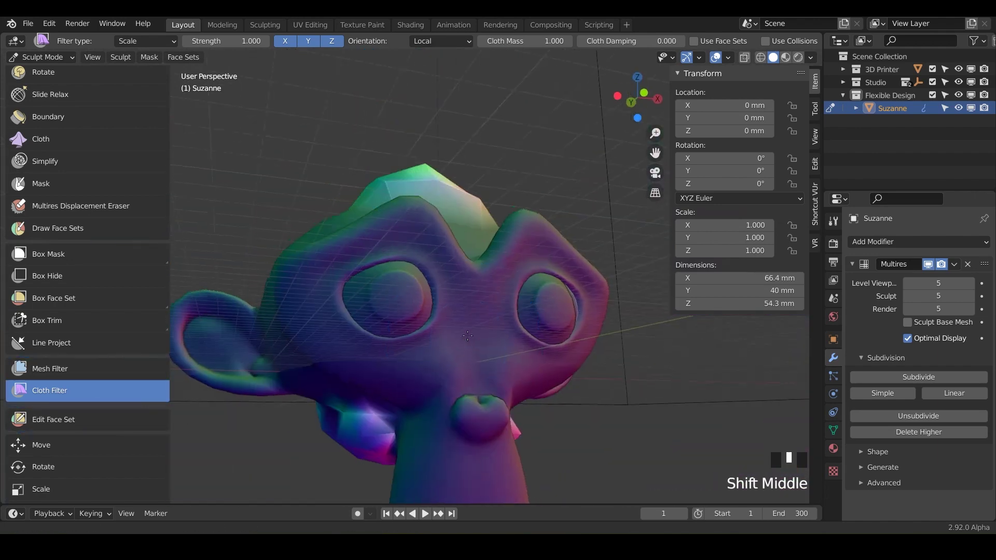
{"action": "middle_click_drag", "start_coordinate": [415, 306], "coordinate": [422, 338], "text": "shift"}
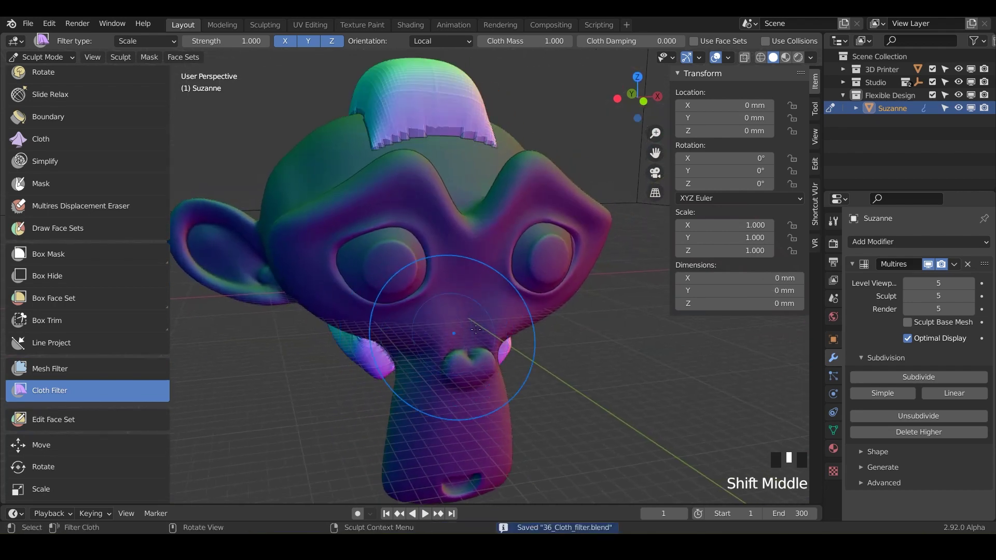